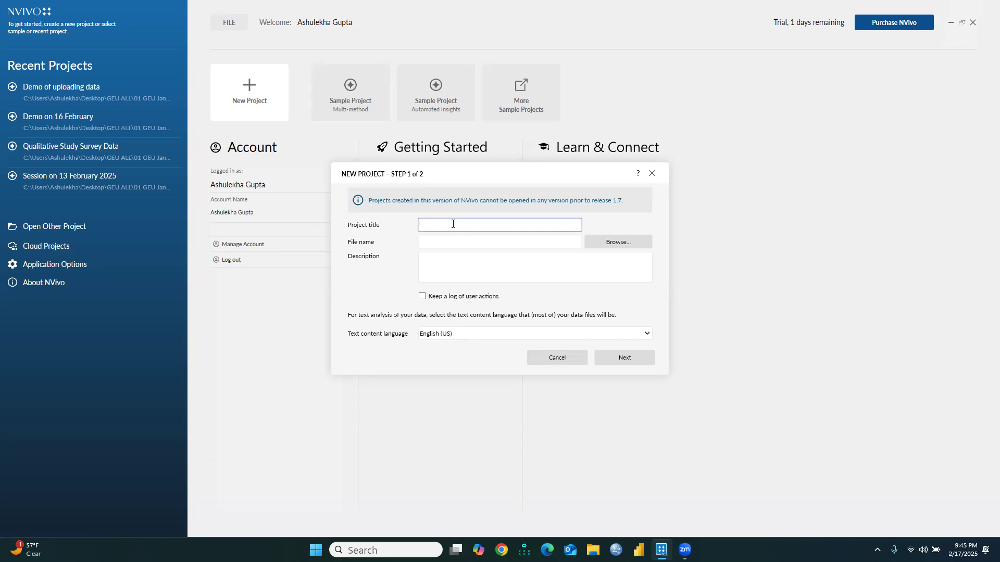
Step: Create a new project titled "interview" with the default saving and recovery settings, and skip the welcome tour
type("in")
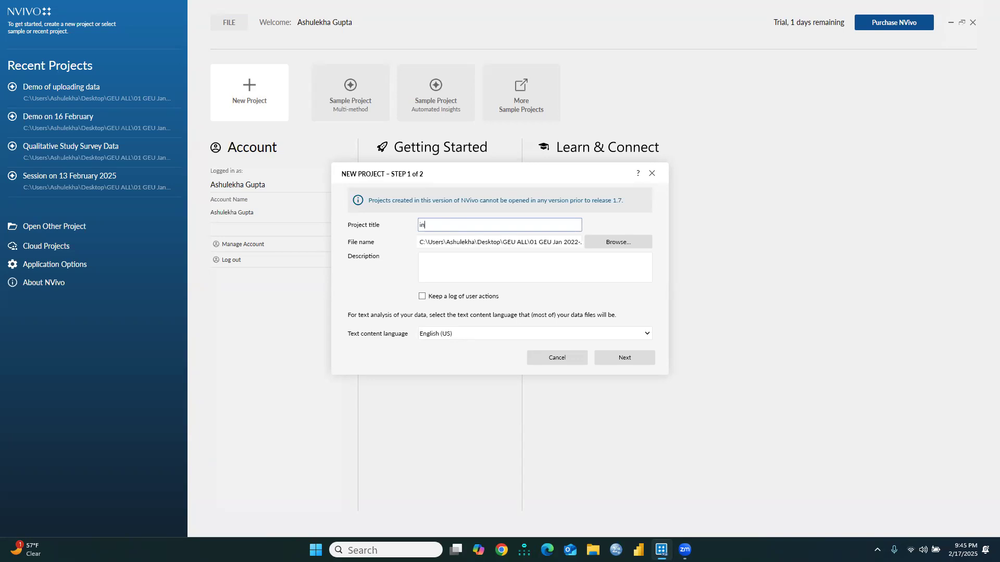
type("terview")
left_click(624, 358)
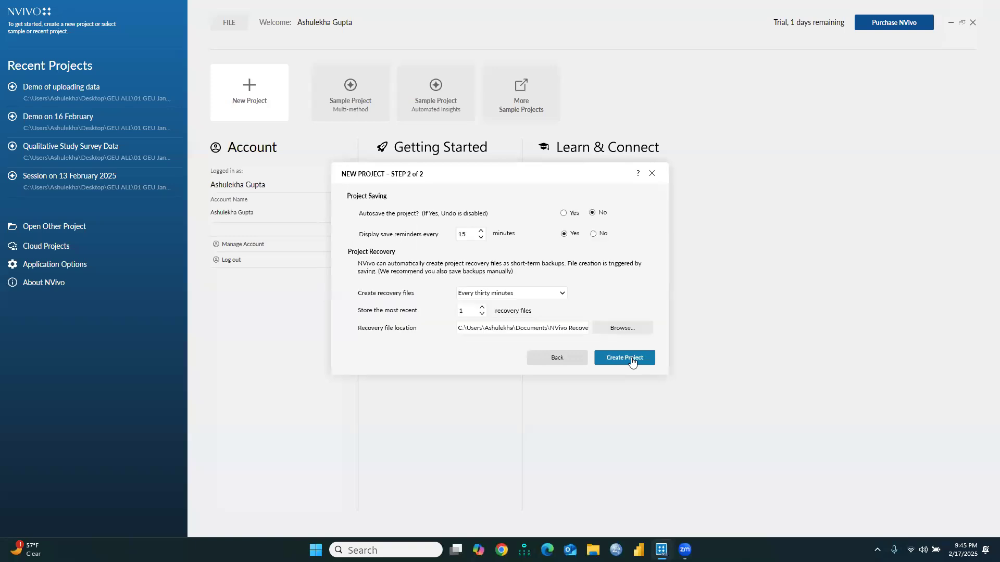
left_click(631, 361)
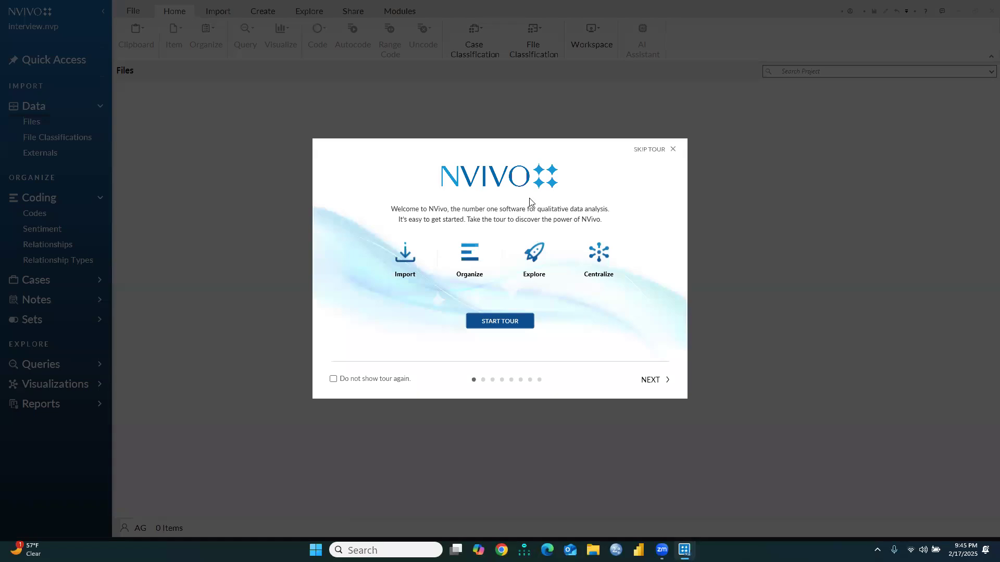
left_click(661, 151)
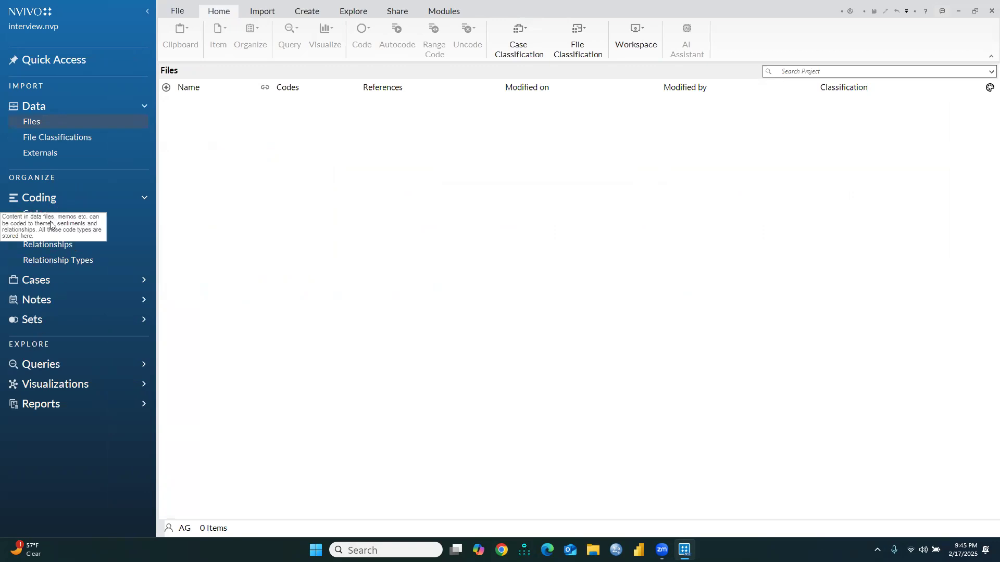
Step: Start a new classification among the project's case classifications
left_click(46, 285)
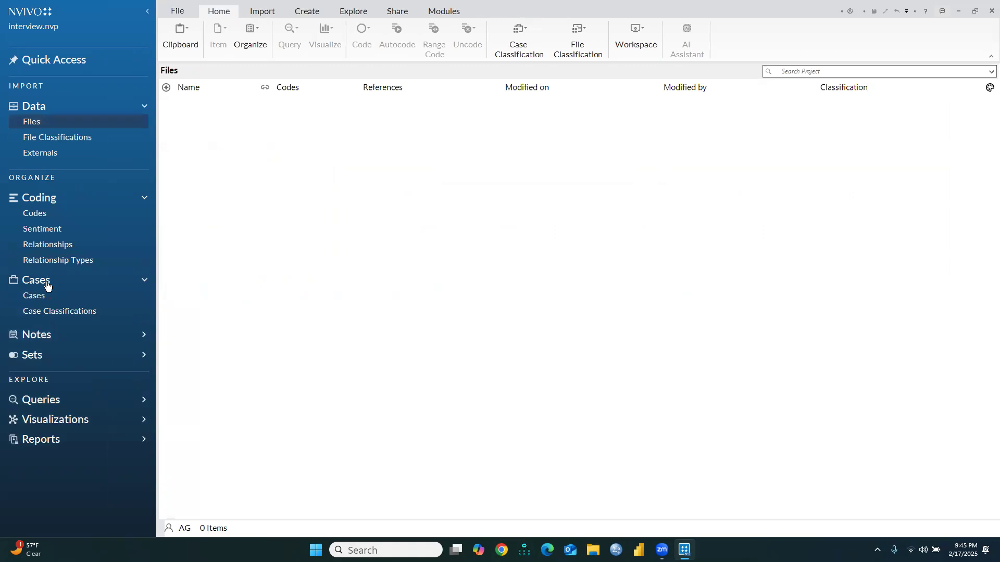
left_click(58, 312)
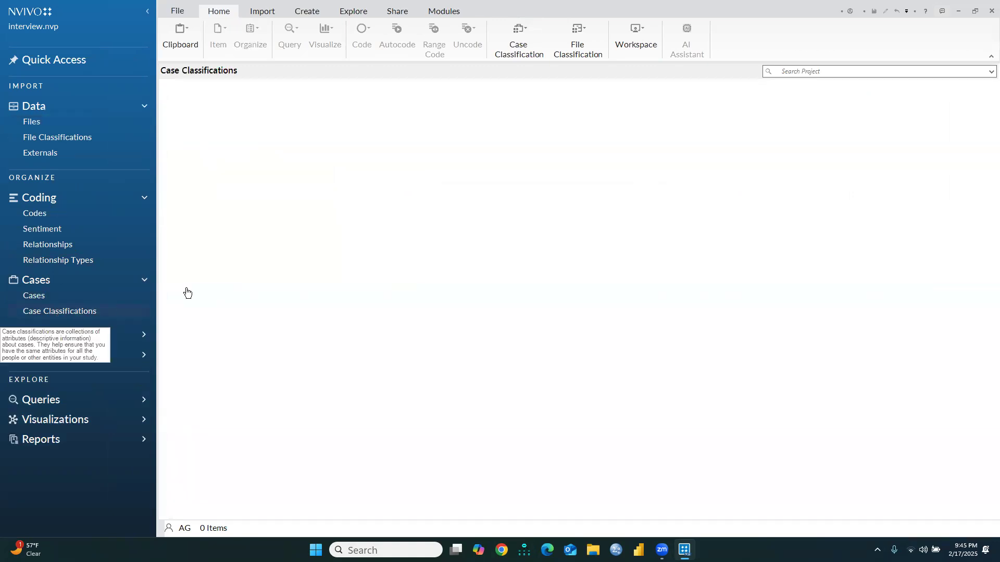
left_click(594, 500)
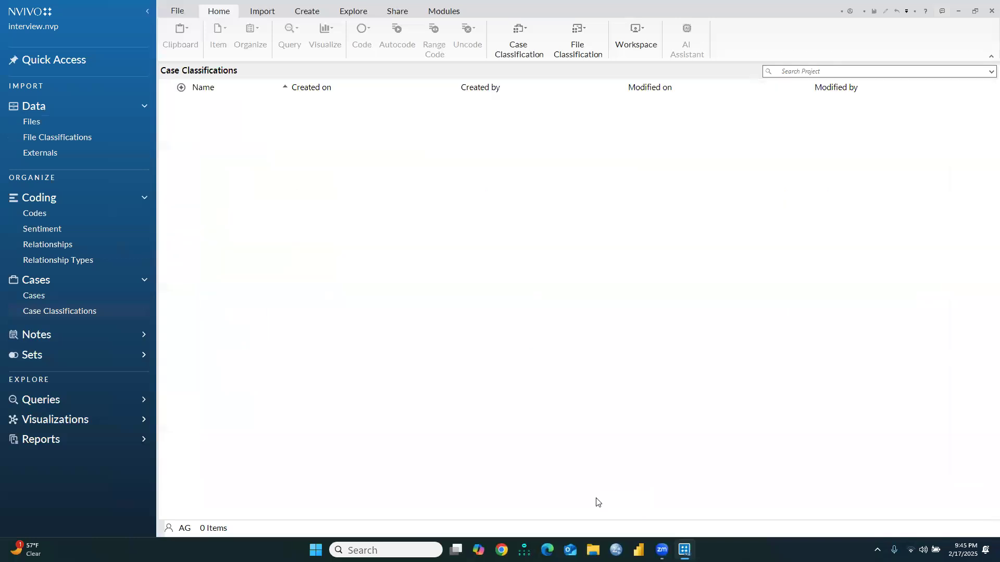
right_click(213, 125)
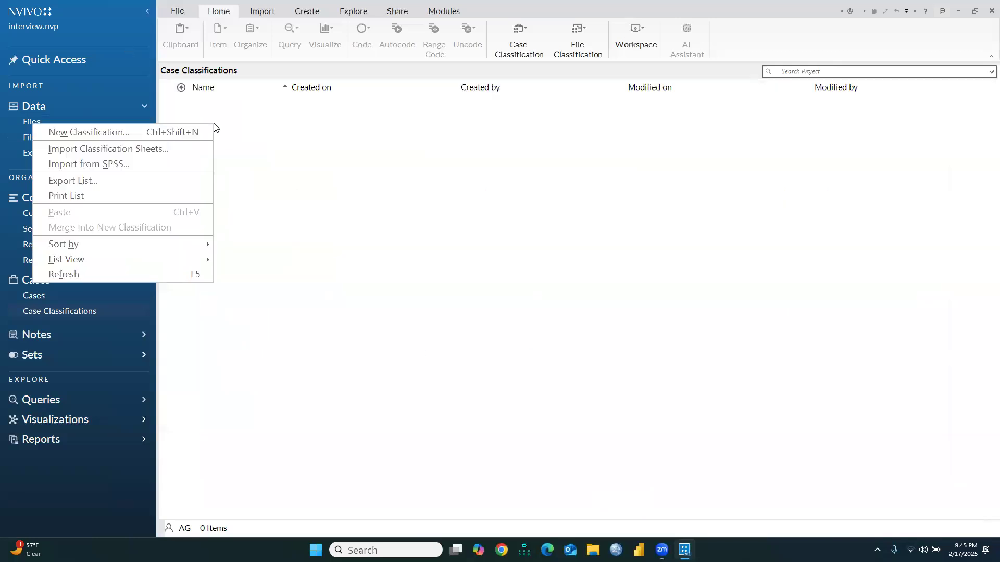
left_click(109, 133)
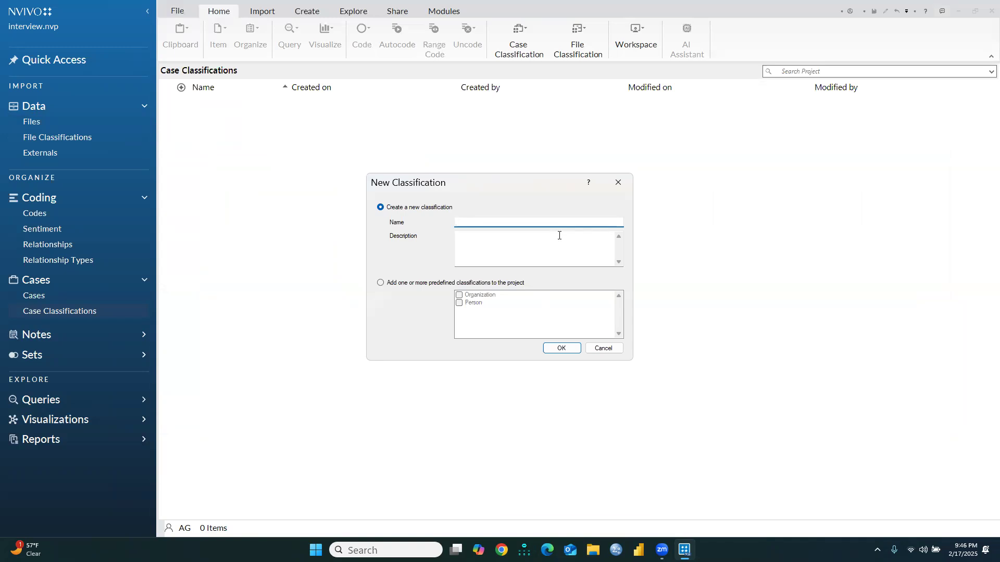
type("Interview")
key("BackSpace")
key("BackSpace")
key("BackSpace")
key("BackSpace")
key("BackSpace")
key("BackSpace")
key("BackSpace")
key("BackSpace")
key("BackSpace")
Step: Name the new case classification AI and create it
type("A")
left_click(562, 349)
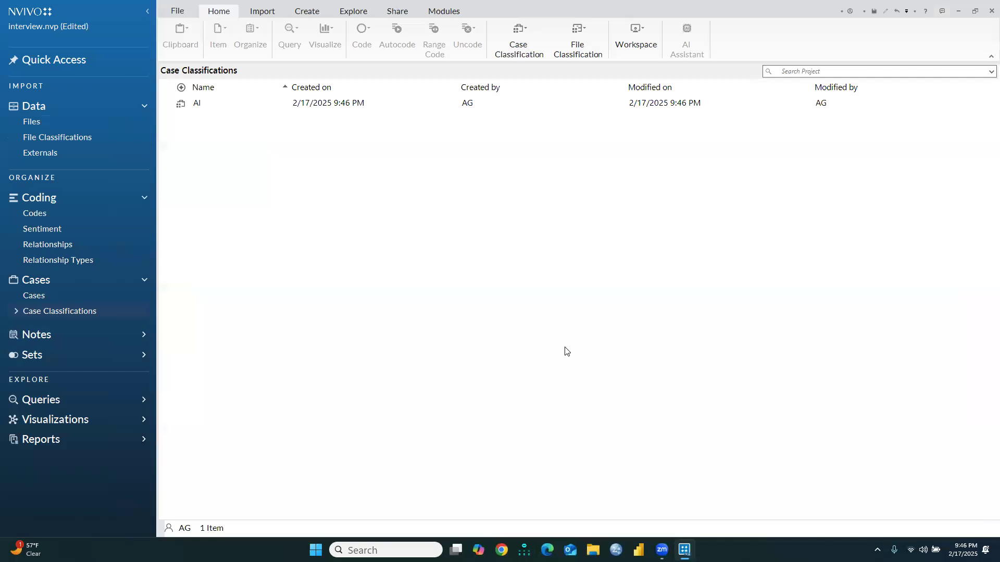
Step: Add a text attribute named Age to the AI case classification
right_click(192, 102)
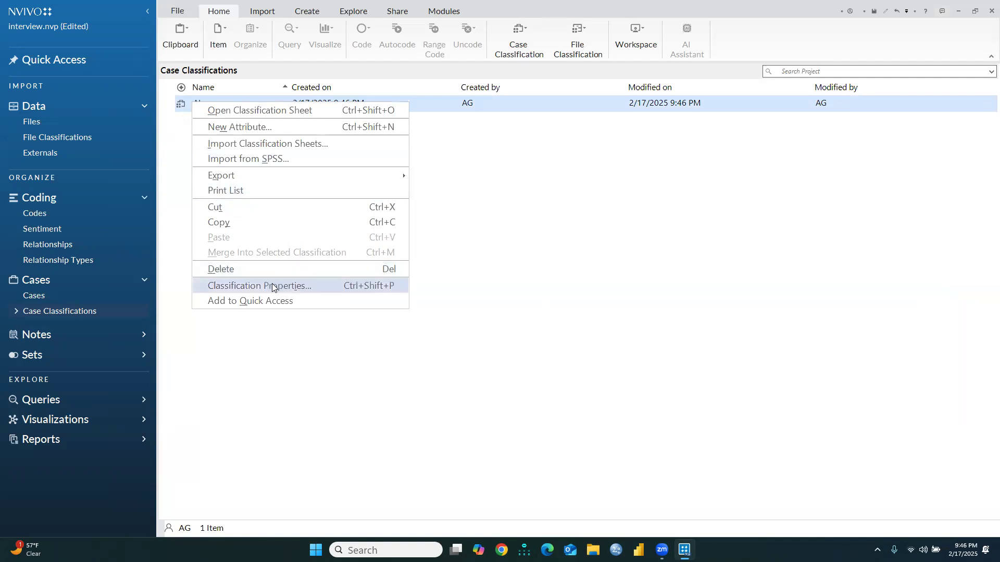
left_click(553, 195)
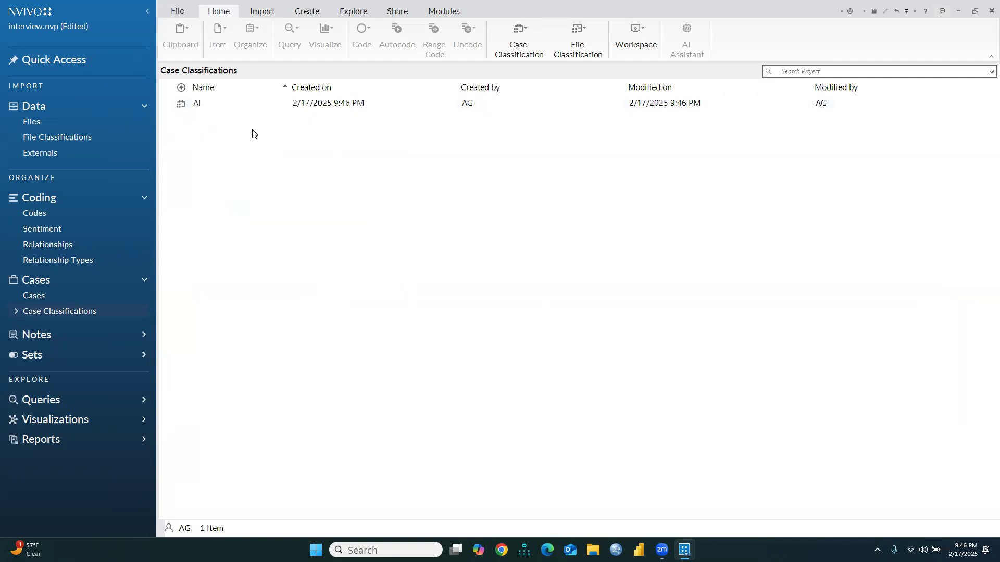
right_click(203, 104)
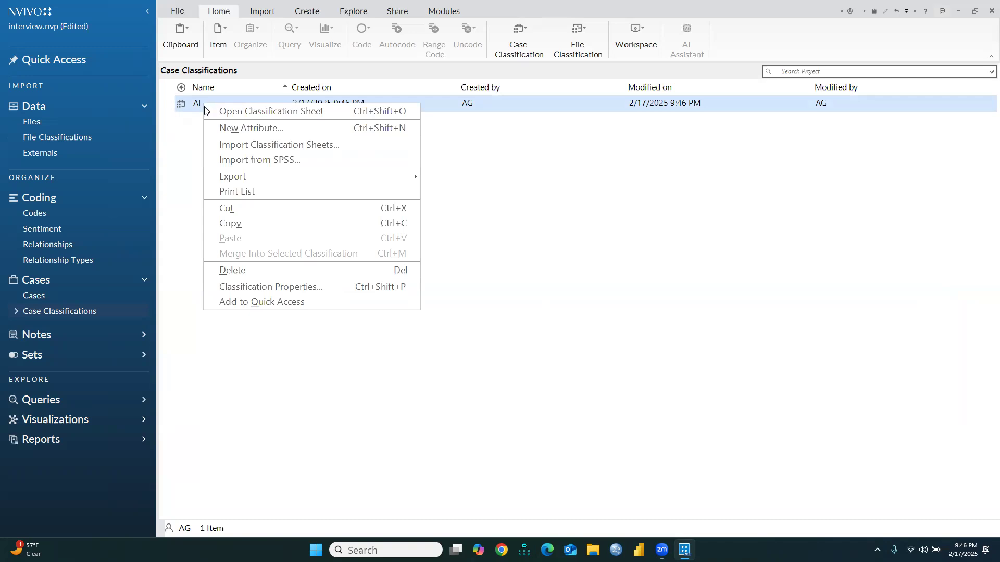
left_click(266, 128)
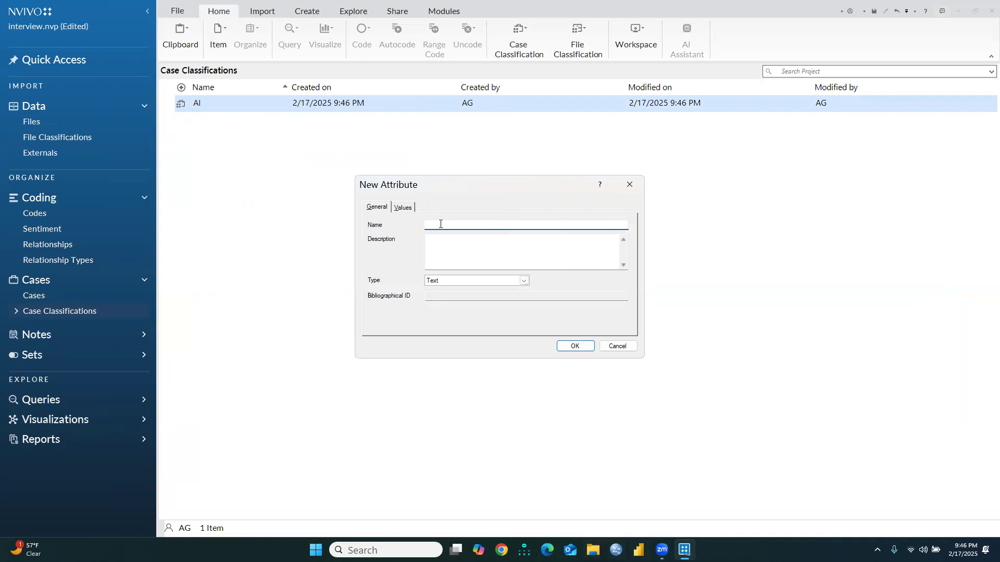
type("Age")
left_click(570, 347)
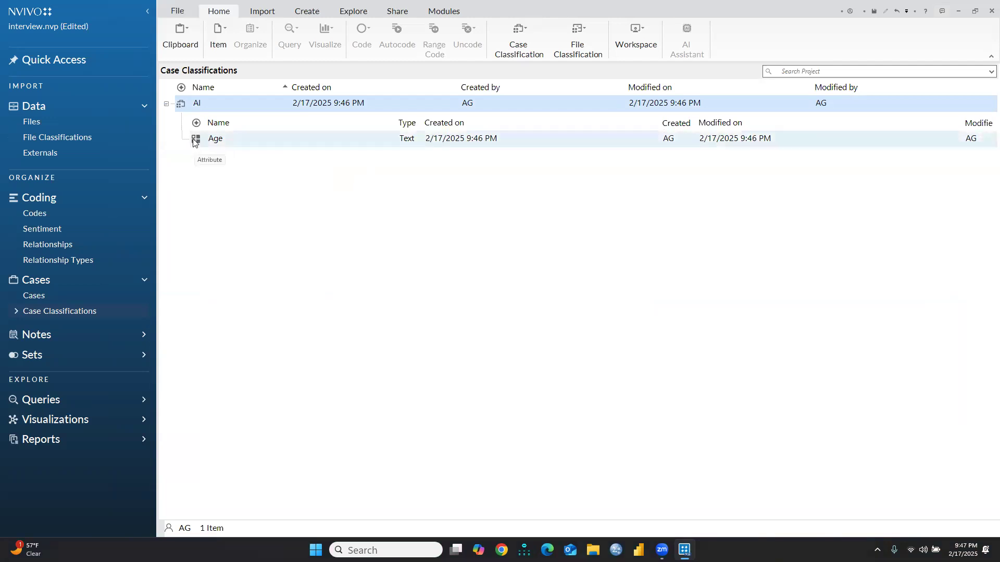
right_click(197, 156)
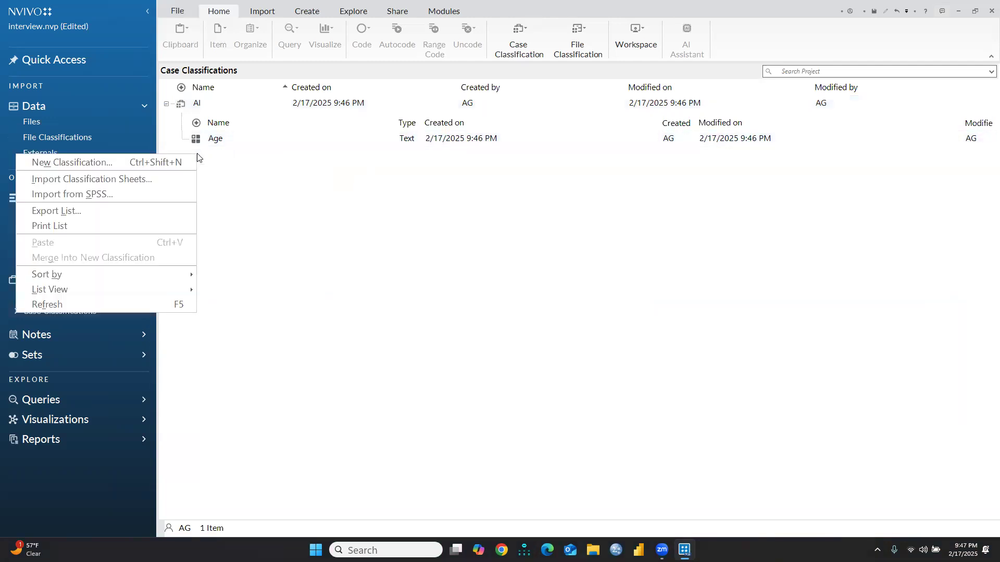
left_click(310, 192)
right_click(247, 182)
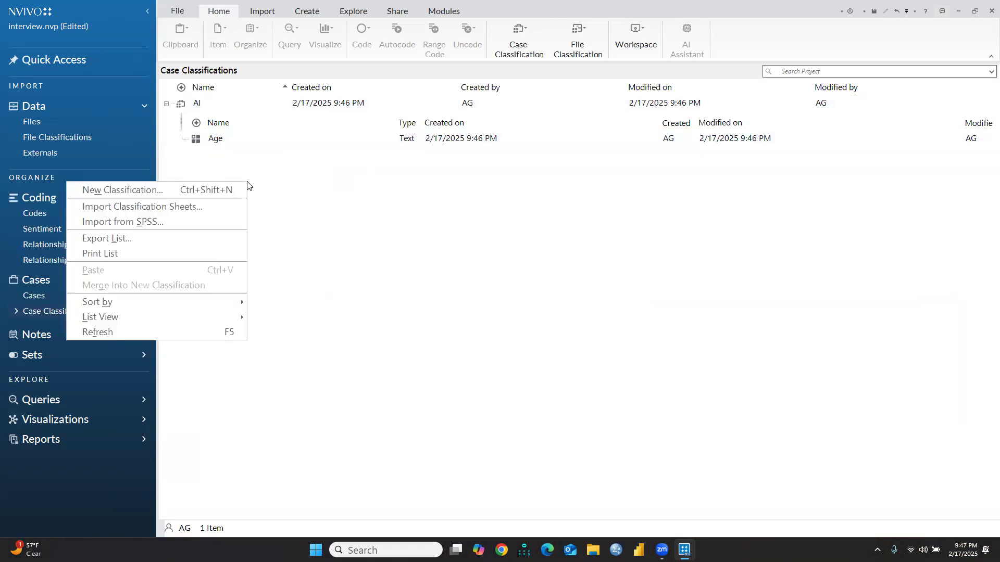
Step: Add a text attribute named Education to the AI case classification
left_click(197, 102)
right_click(197, 103)
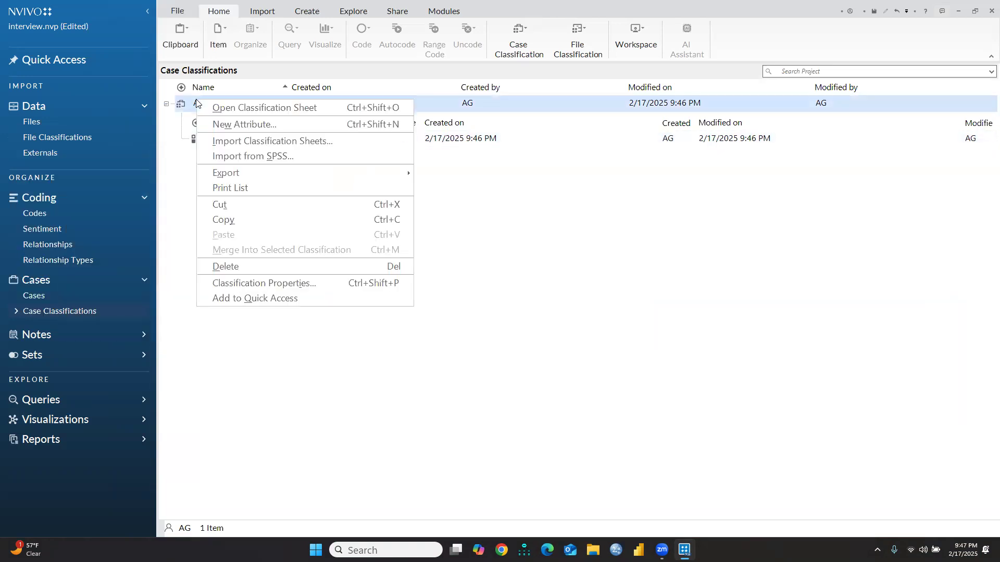
left_click(230, 126)
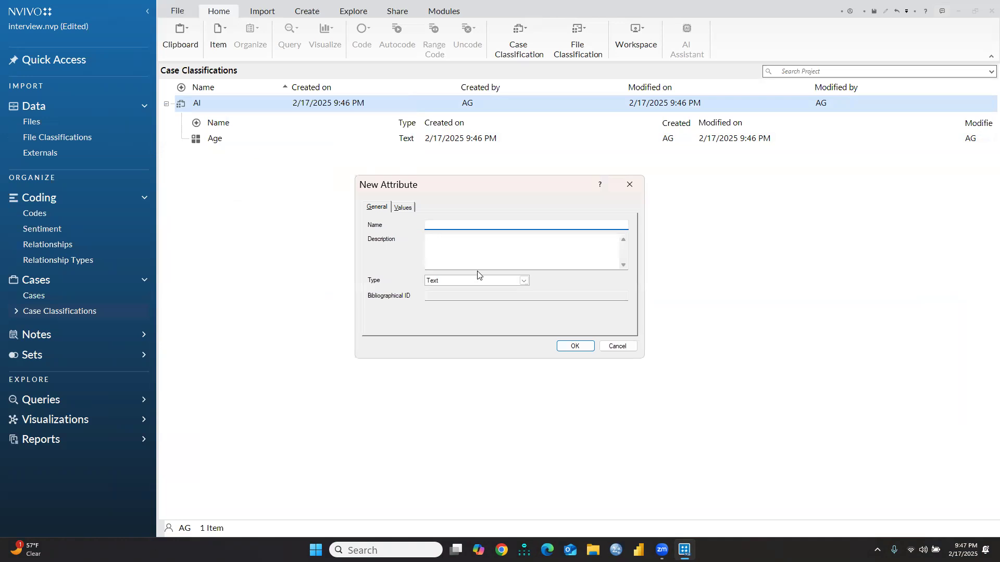
type("Educatio")
left_click(575, 346)
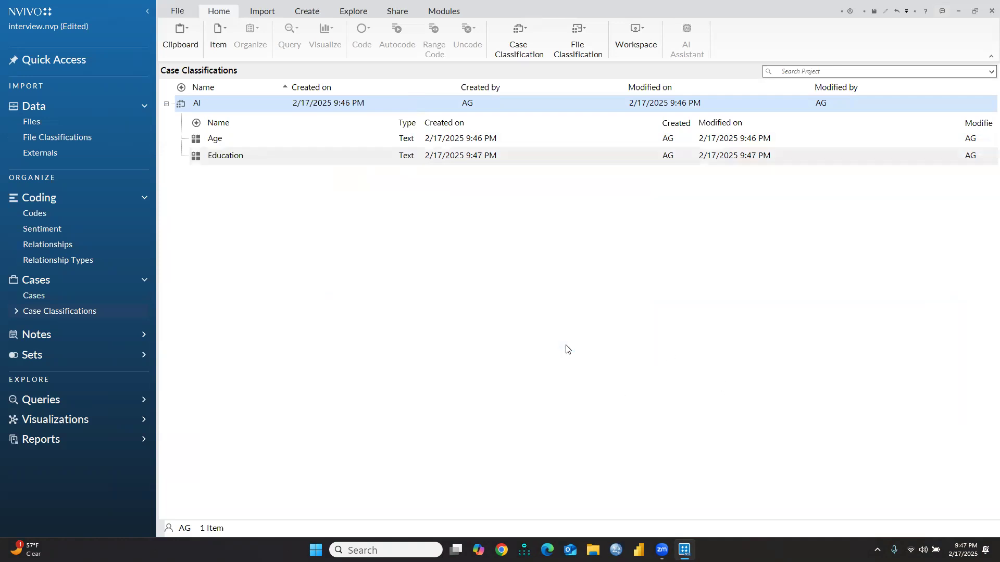
Step: Add a text attribute named University Status to the AI case classification
right_click(196, 107)
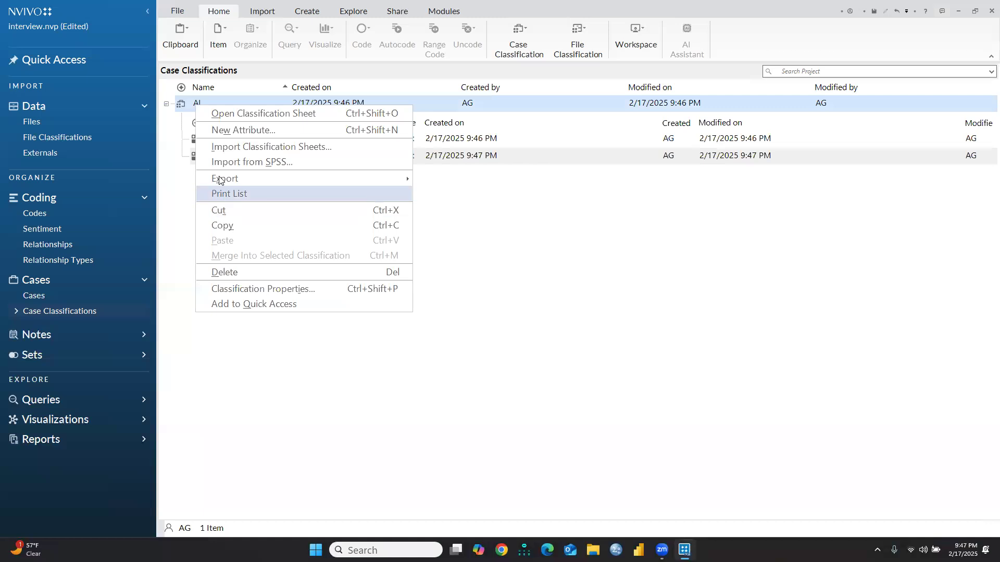
left_click(221, 133)
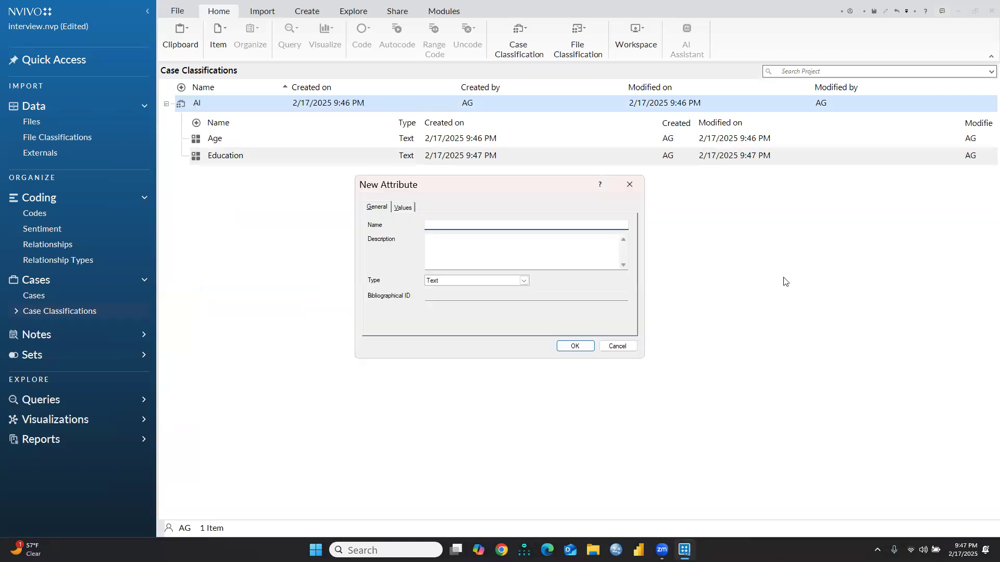
type("Unv")
key("BackSpace")
type("iversity Status")
left_click(574, 346)
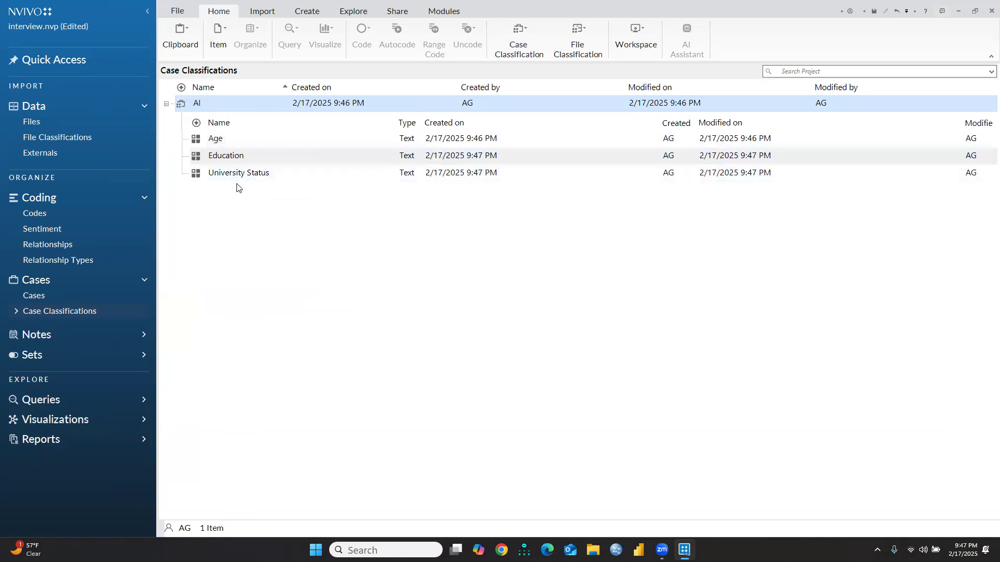
Step: Add a text attribute named Family Income to the AI case classification
right_click(193, 107)
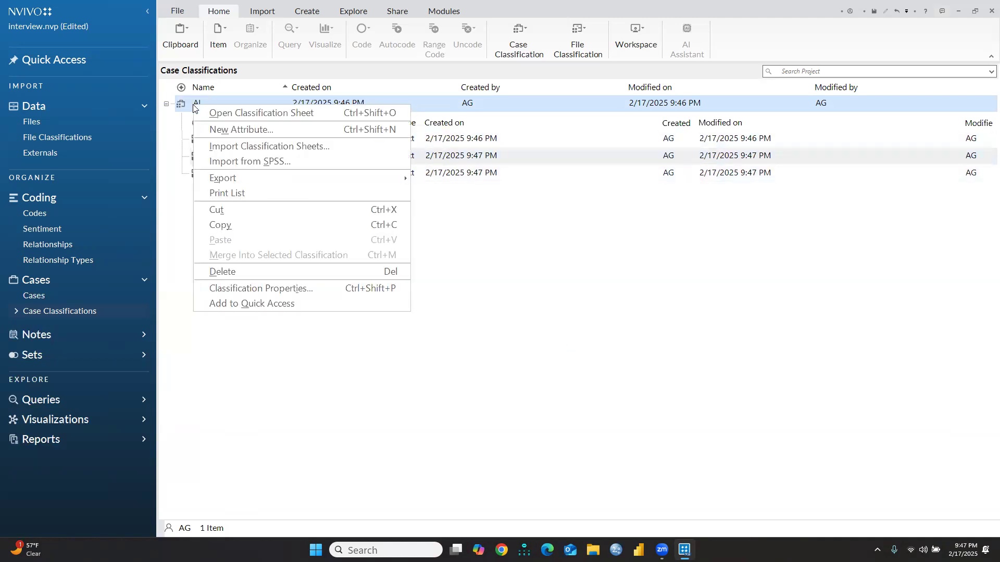
left_click(227, 130)
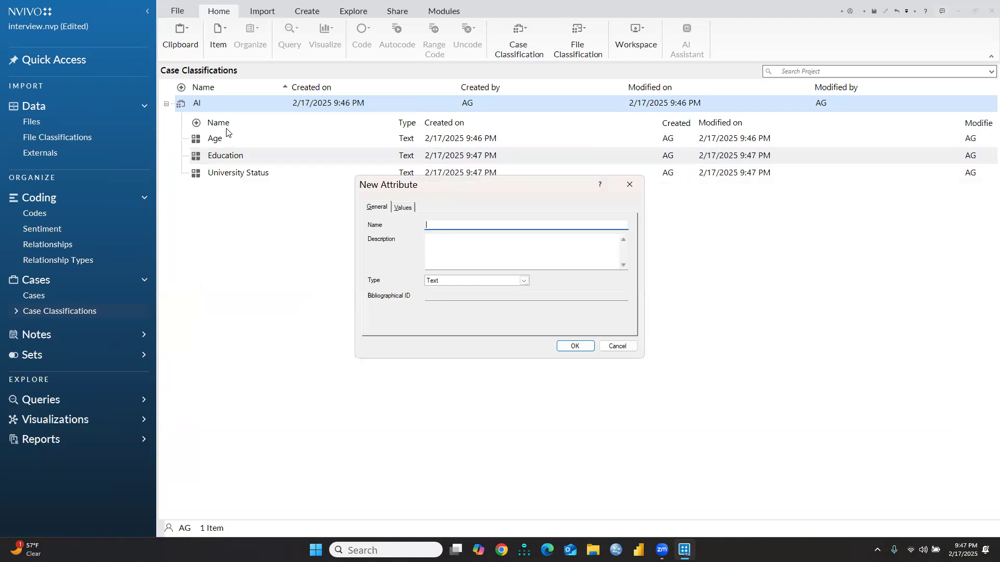
type("Family Income")
left_click(575, 346)
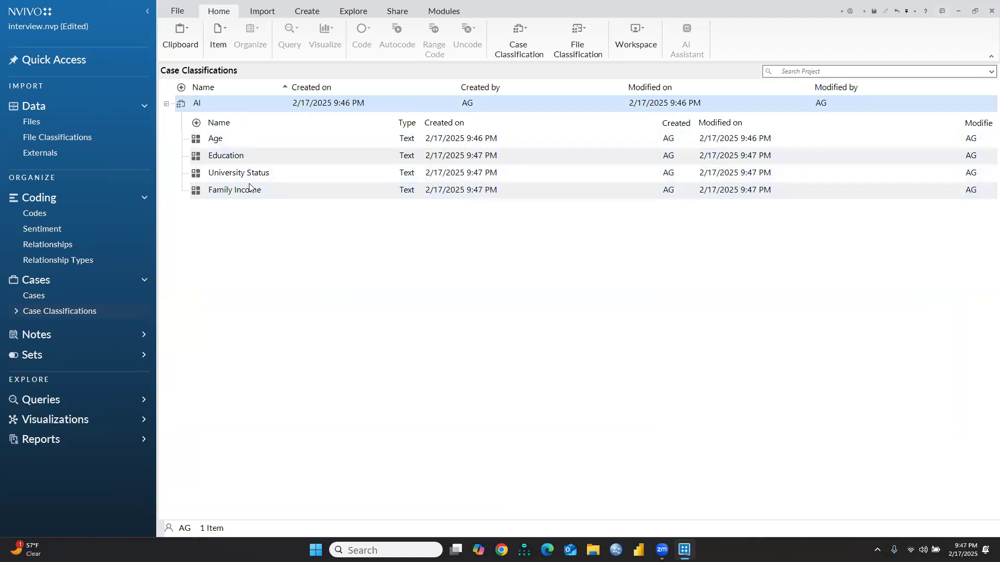
Step: Add the values 21, 22, 23, 24, 25 and 26 to the Age attribute, plus one more blank value row
double_click(213, 138)
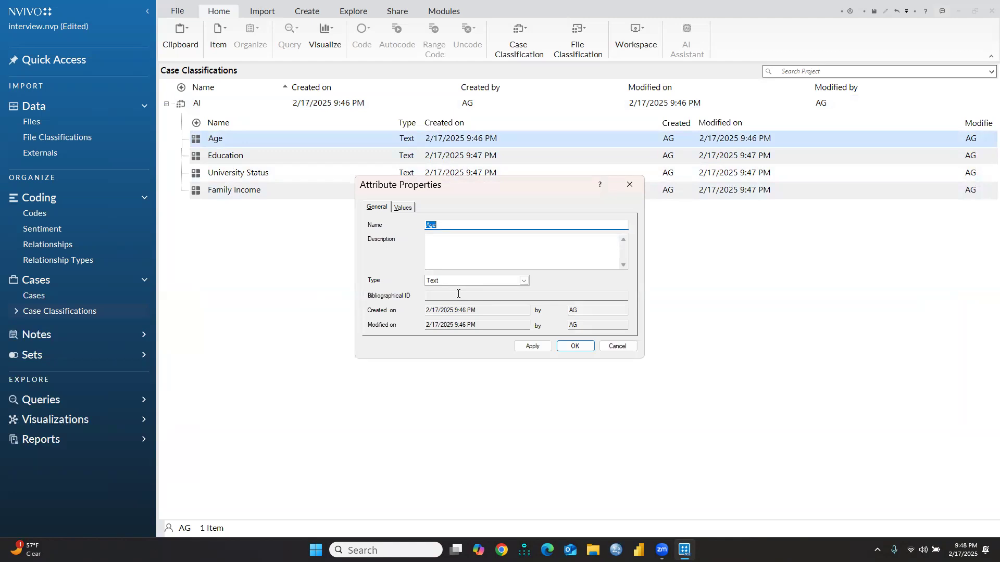
left_click(397, 208)
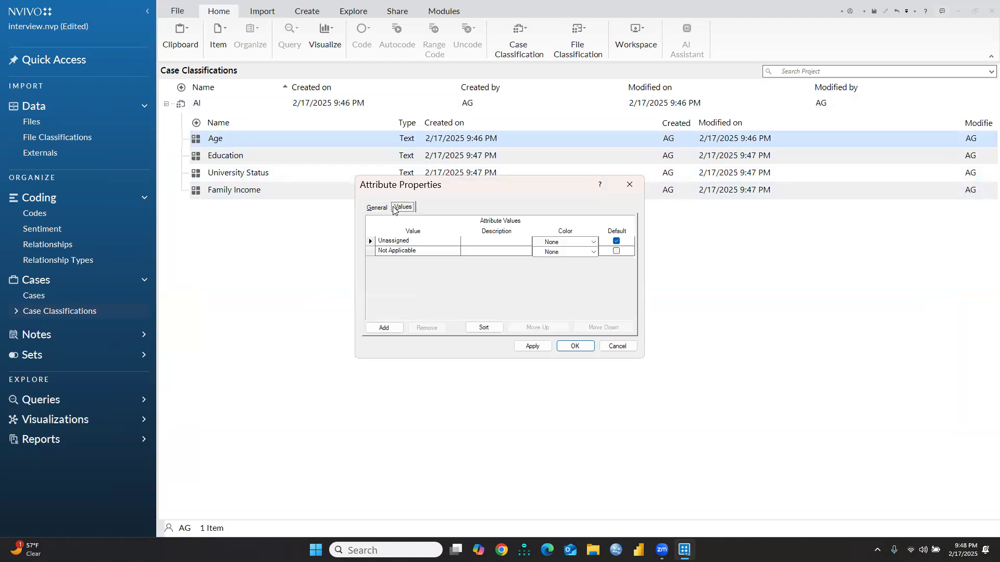
left_click(383, 328)
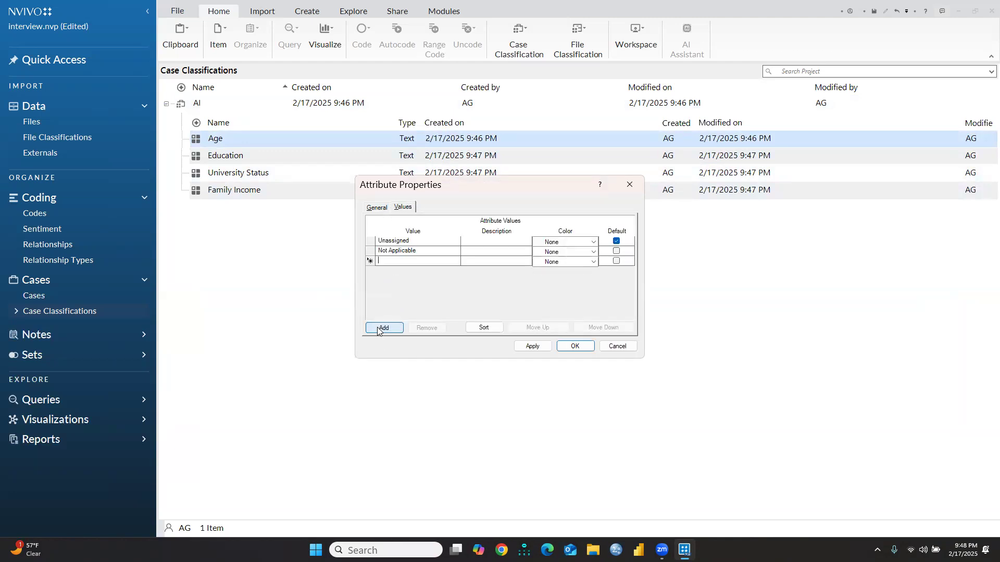
type("21")
left_click(379, 329)
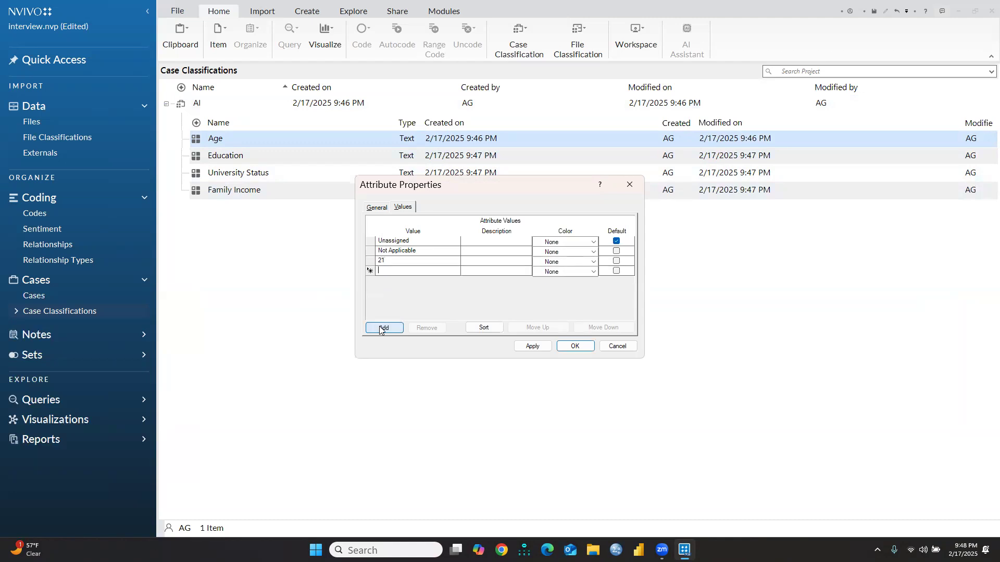
type("22")
left_click(389, 329)
type("23")
left_click(389, 329)
type("24")
left_click(389, 330)
type("25")
left_click(389, 330)
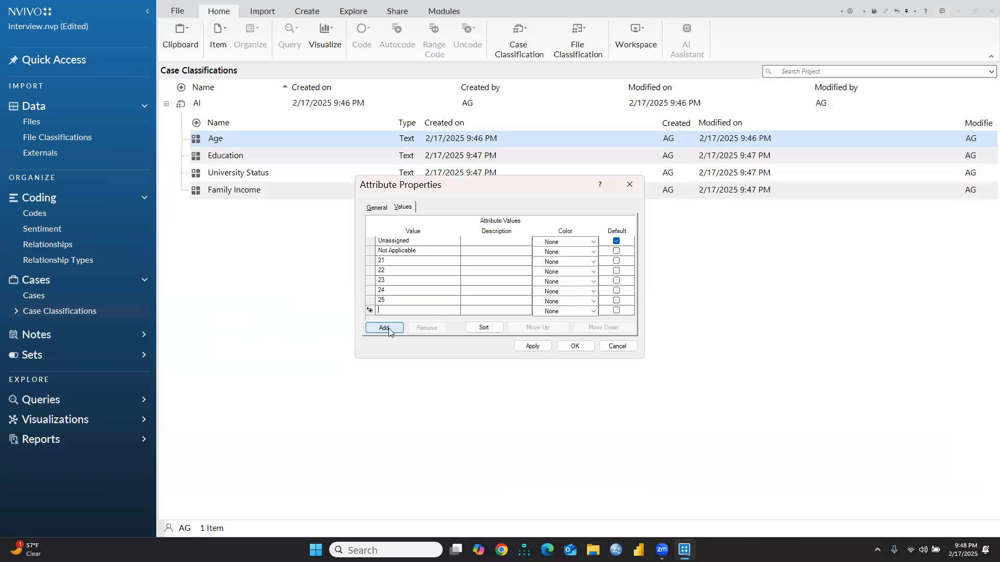
type("26")
left_click(394, 330)
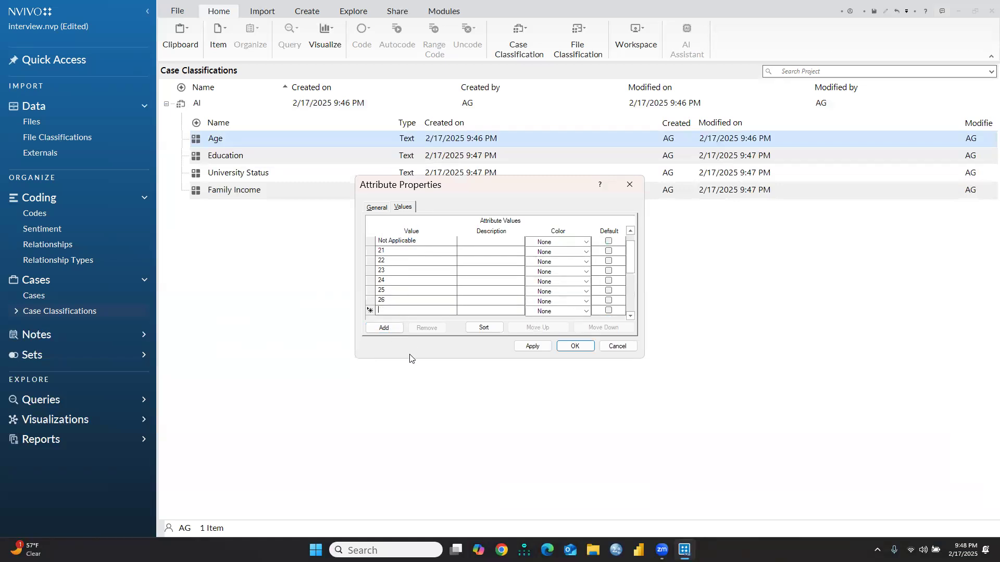
Step: Remove the blank value row from the Age attribute and save its values
left_click(581, 348)
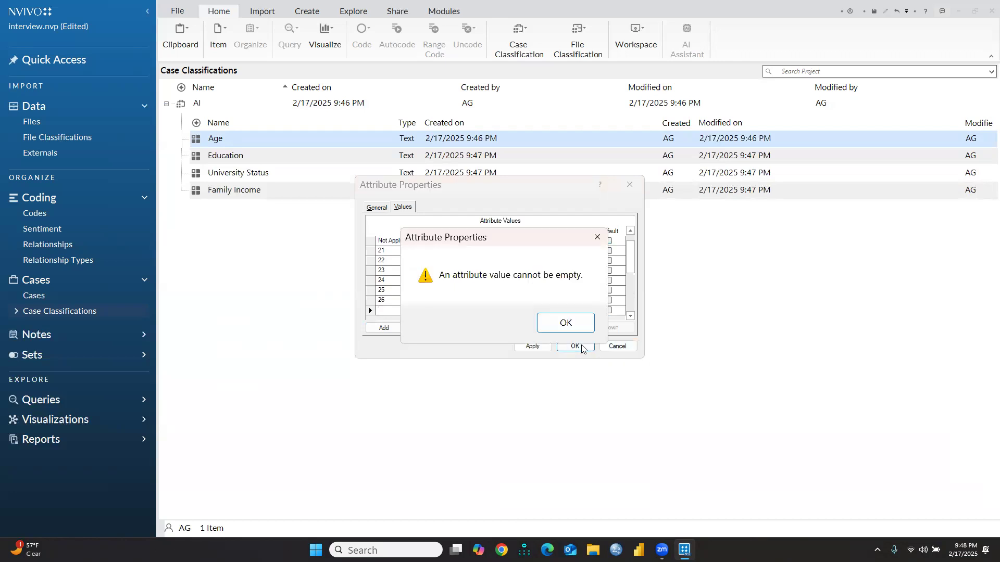
left_click(580, 322)
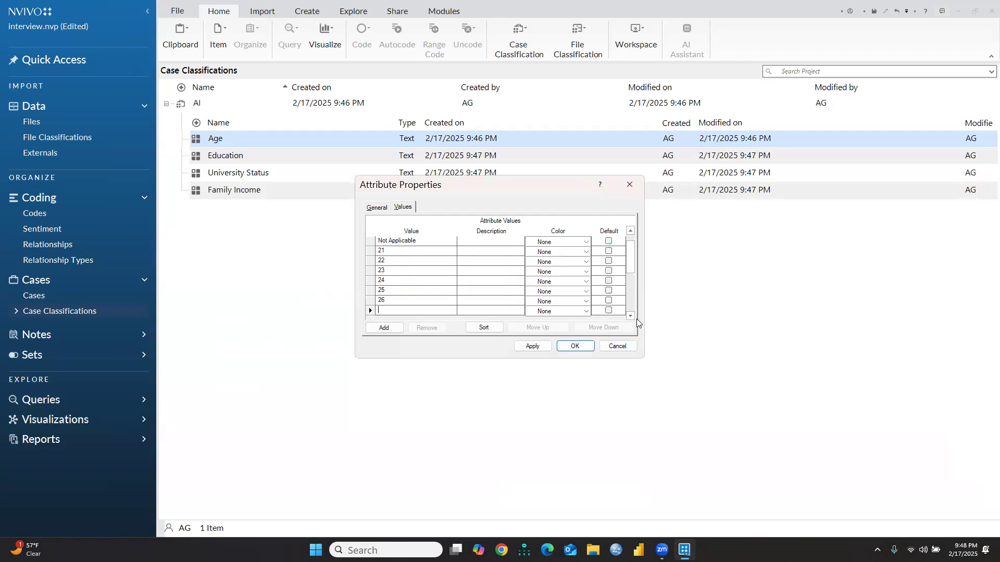
left_click(609, 310)
left_click(371, 311)
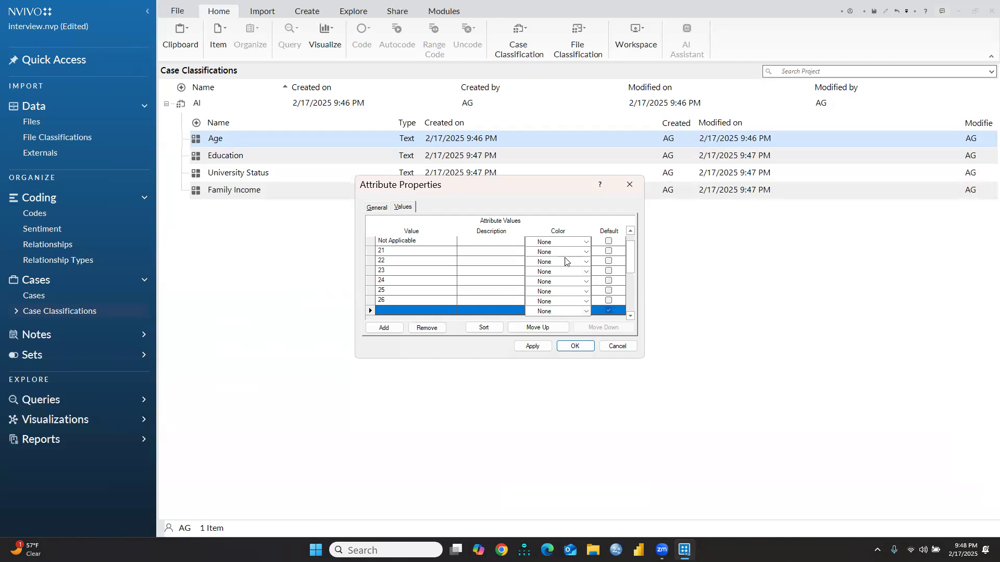
left_click(609, 311)
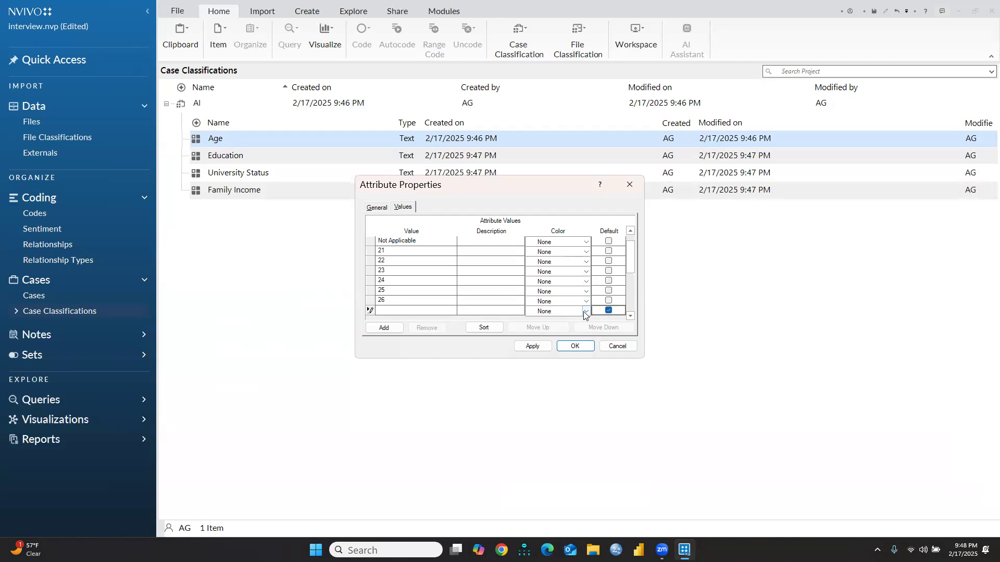
left_click(370, 311)
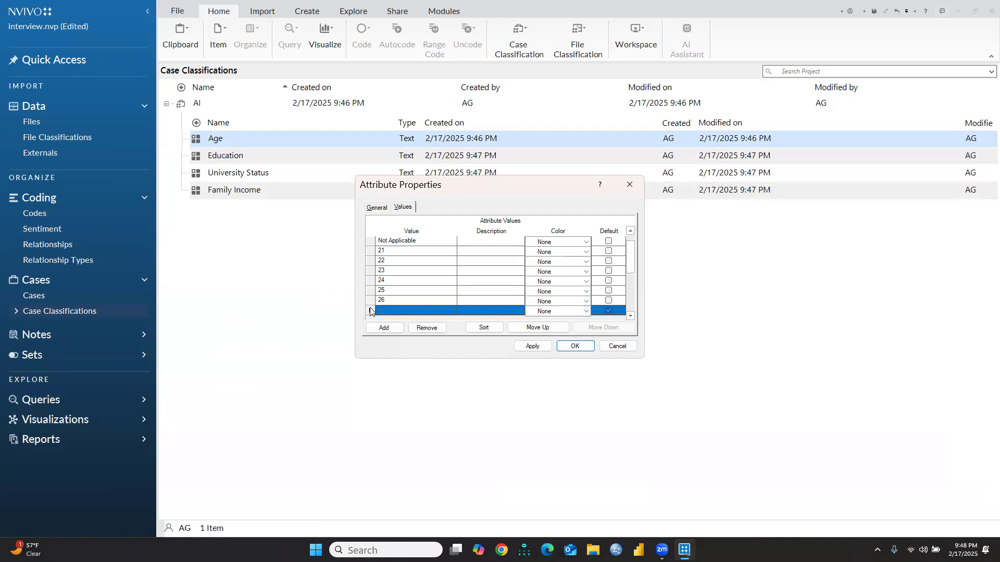
left_click(442, 328)
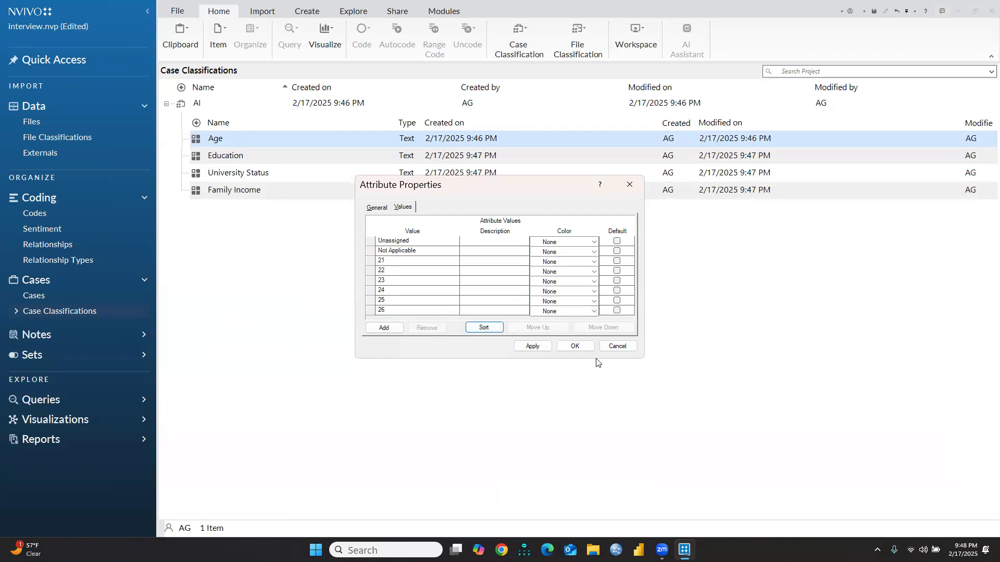
left_click(575, 346)
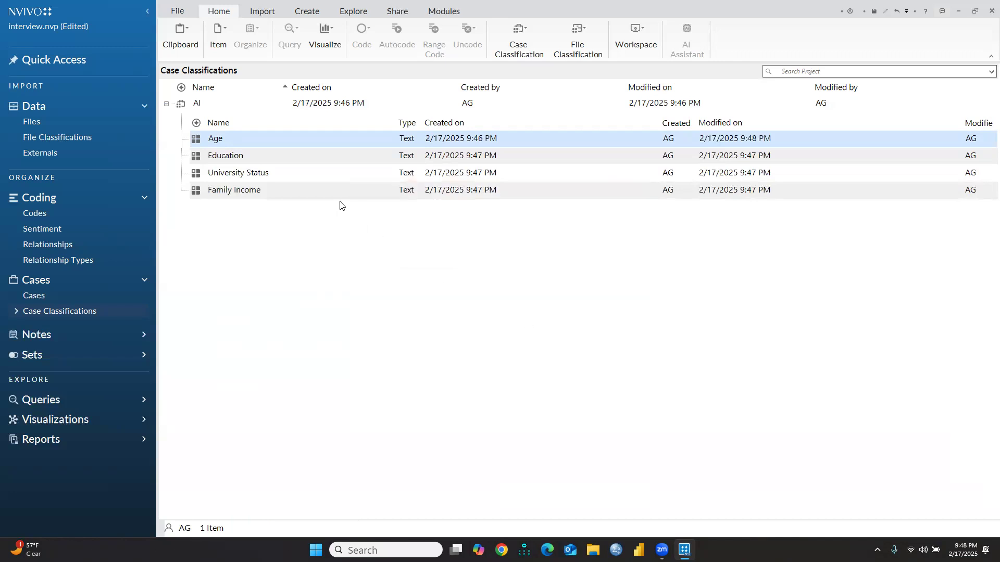
Step: Add the values UG, PG and PhD to the Education attribute and save them
double_click(216, 153)
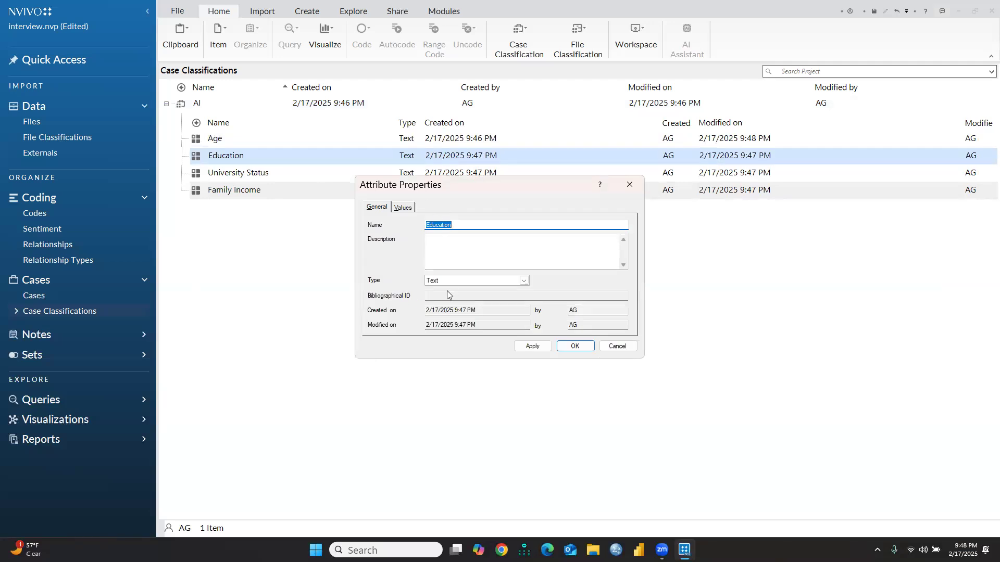
left_click(399, 208)
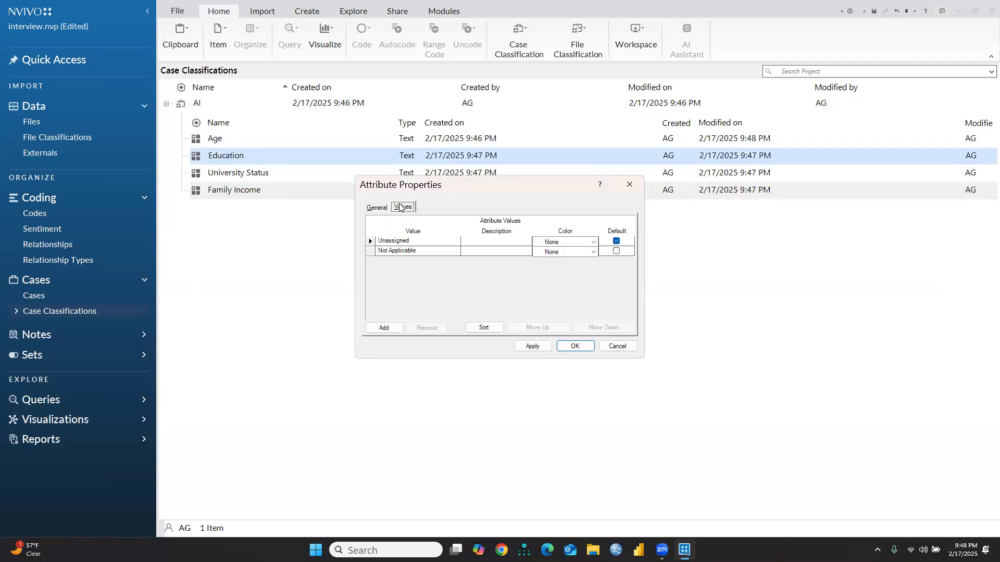
left_click(380, 328)
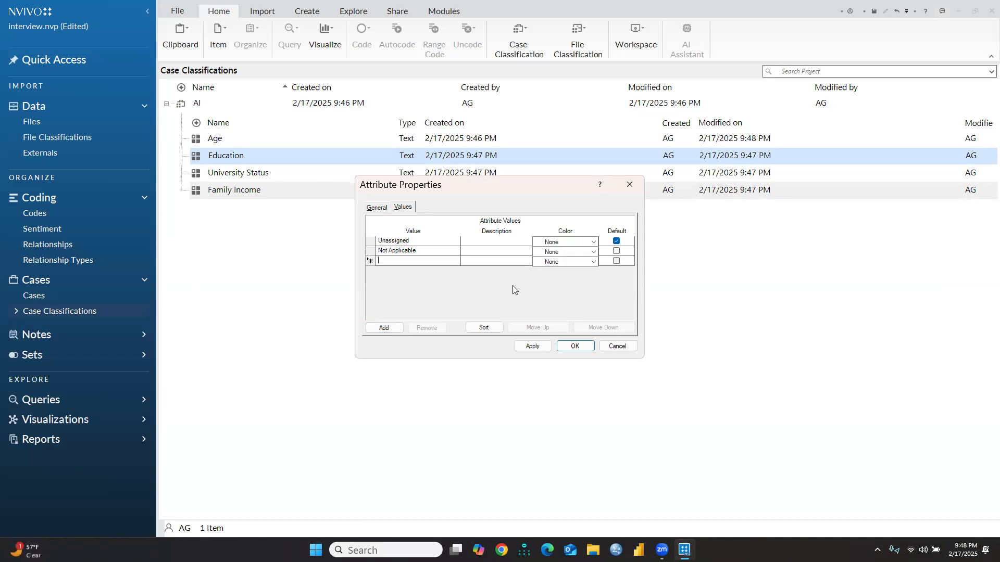
type("UG")
left_click(384, 328)
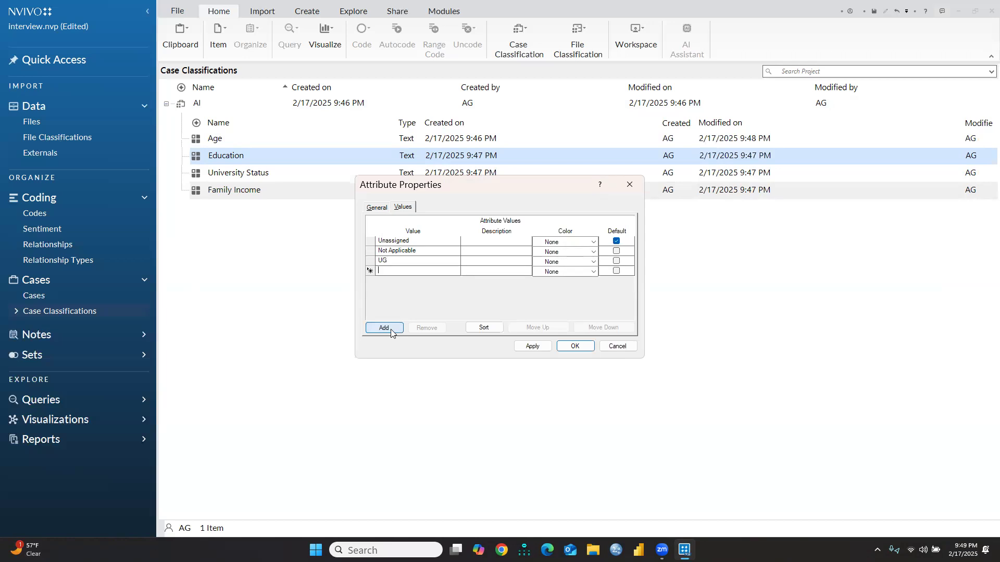
type("PG")
left_click(380, 329)
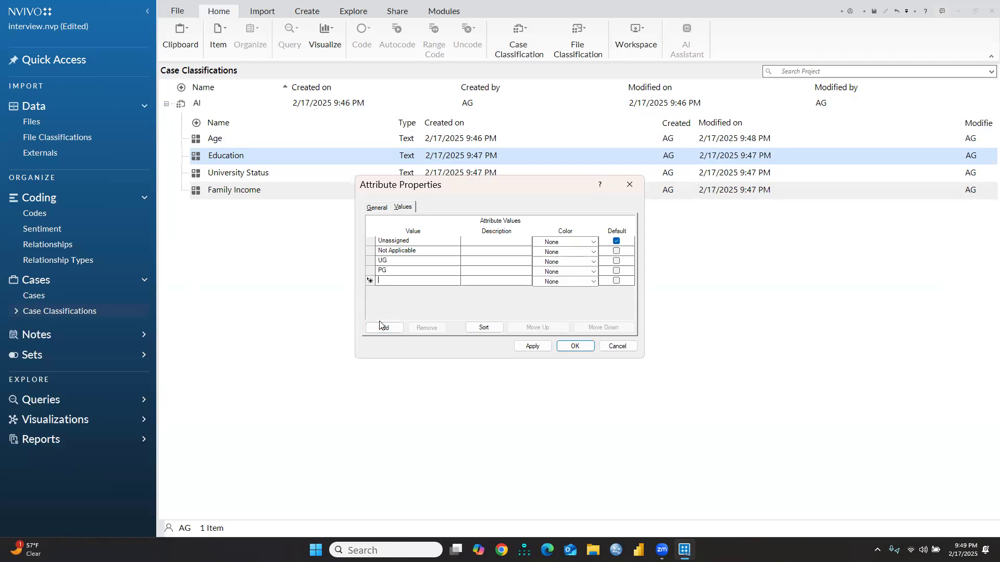
type("PhD")
left_click(575, 347)
left_click(219, 175)
right_click(219, 176)
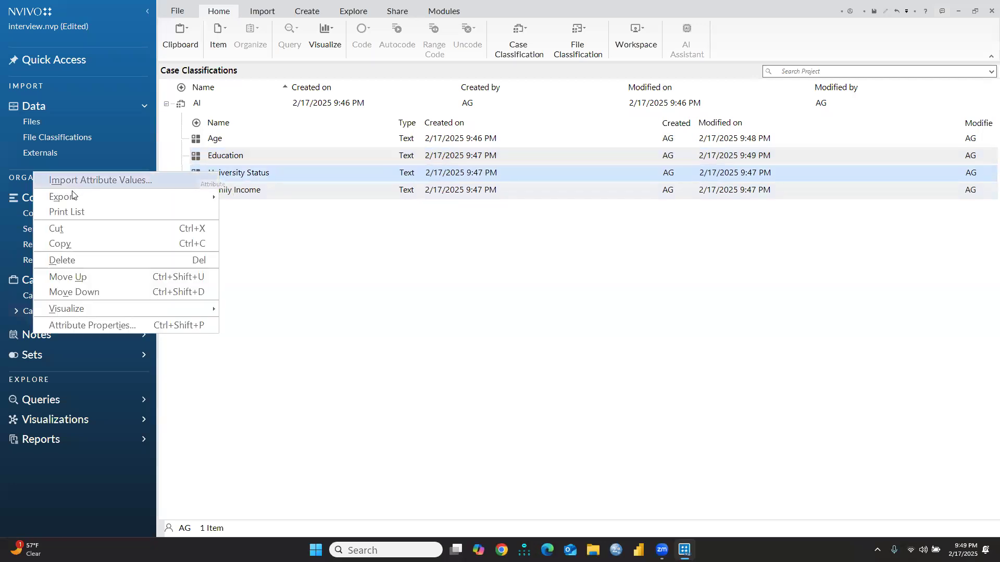
left_click(306, 223)
Step: Add the values Central University, State University and Private University to the University Status attribute, plus one more blank value row
double_click(200, 174)
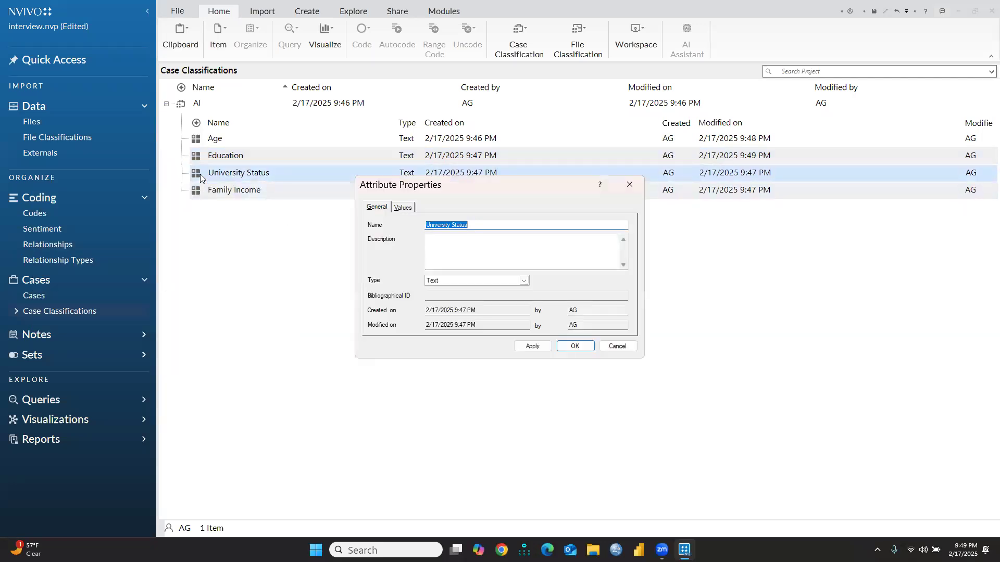
left_click(404, 208)
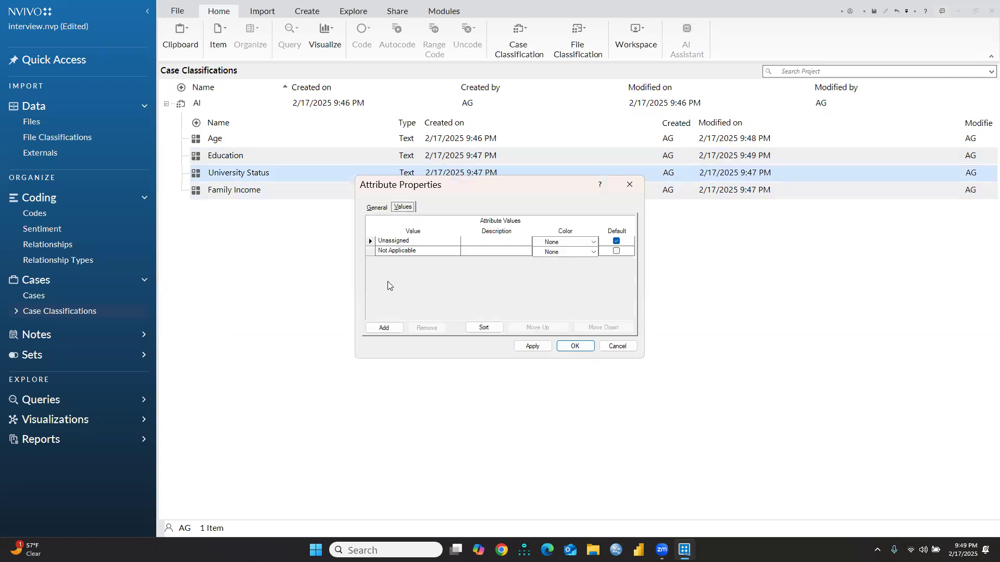
left_click(379, 328)
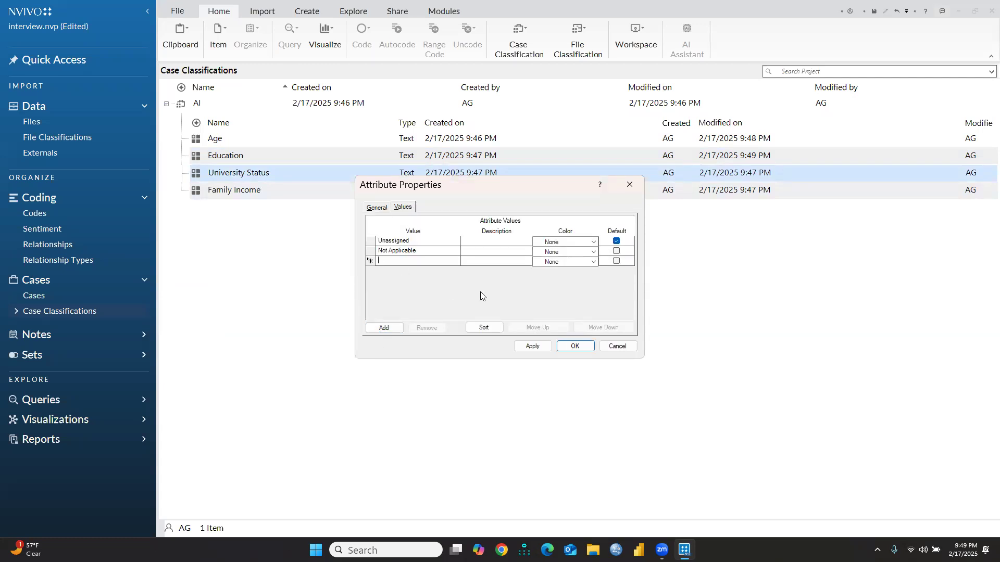
type("C")
type("entral University")
left_click(385, 328)
type("State")
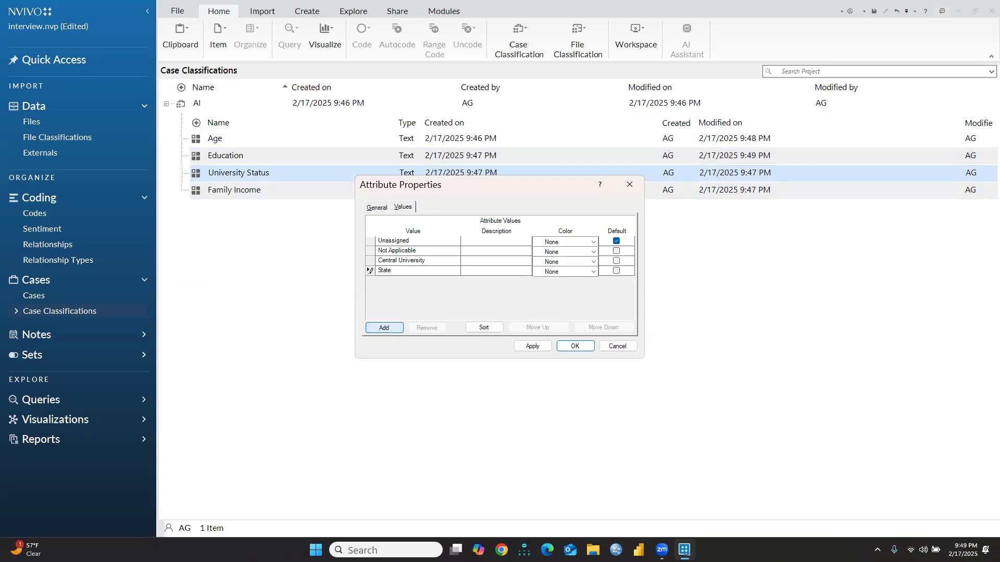
type(" University")
left_click(381, 329)
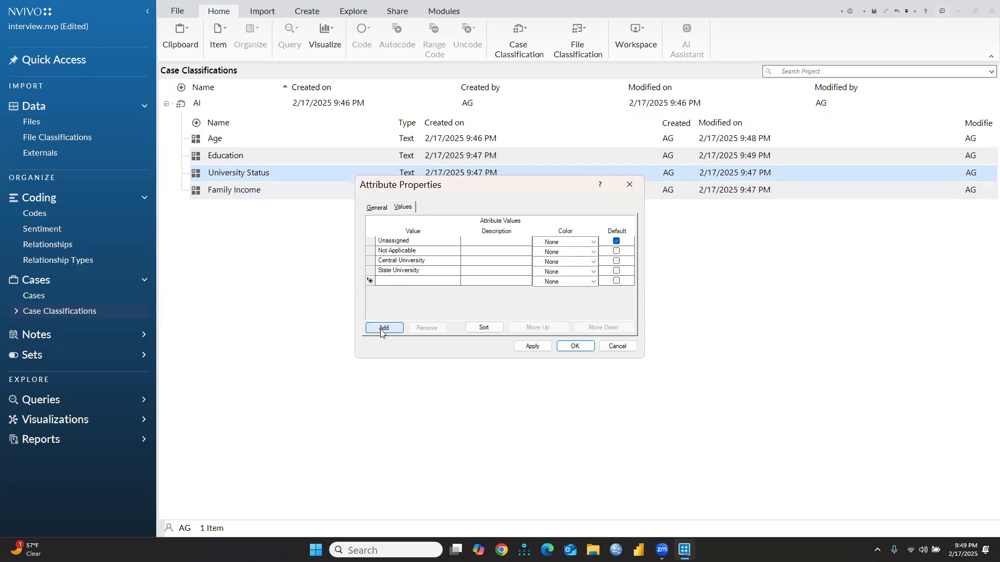
type("Private University")
left_click(384, 327)
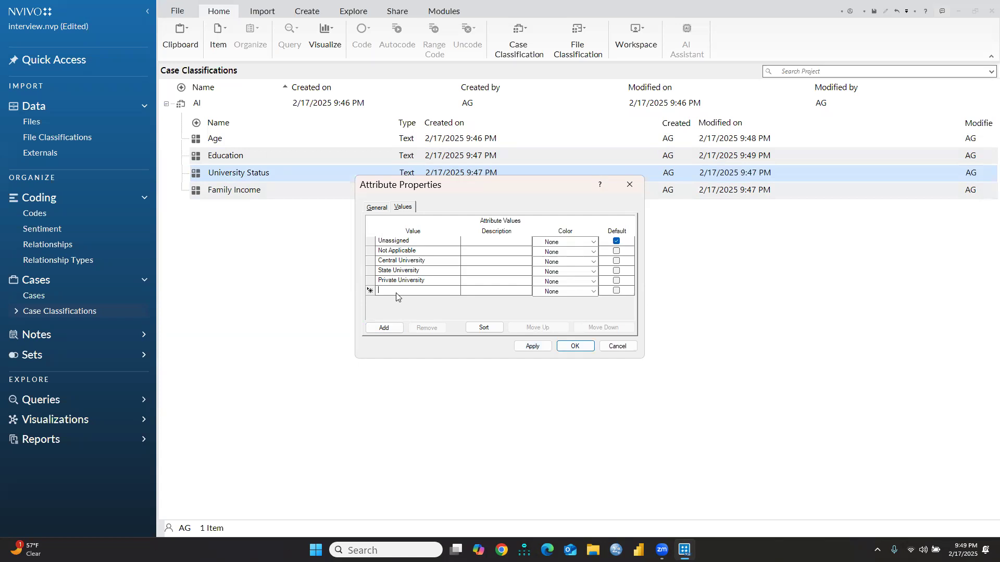
Step: Remove the blank value row from the University Status attribute and save its values
left_click(370, 291)
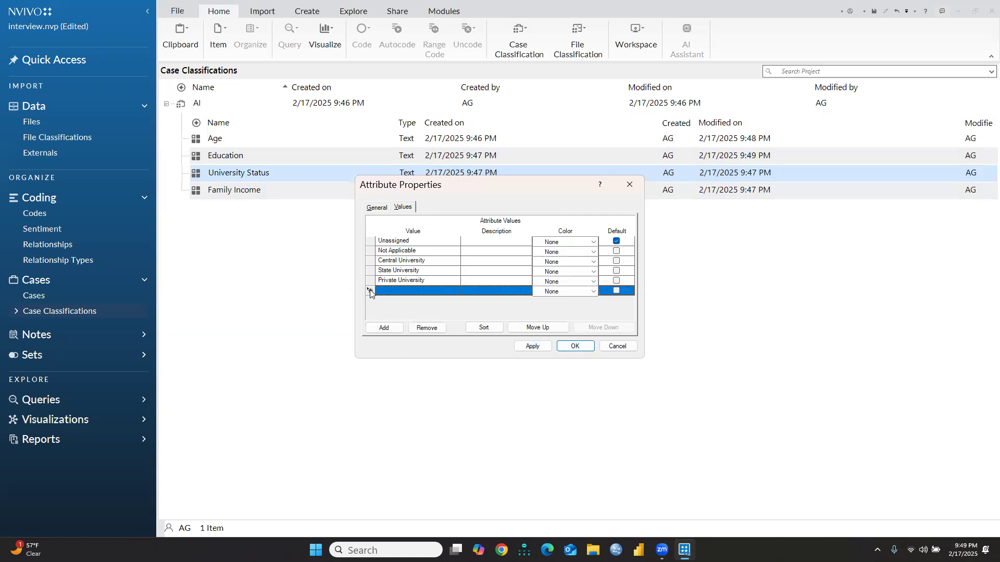
left_click(439, 332)
left_click(579, 347)
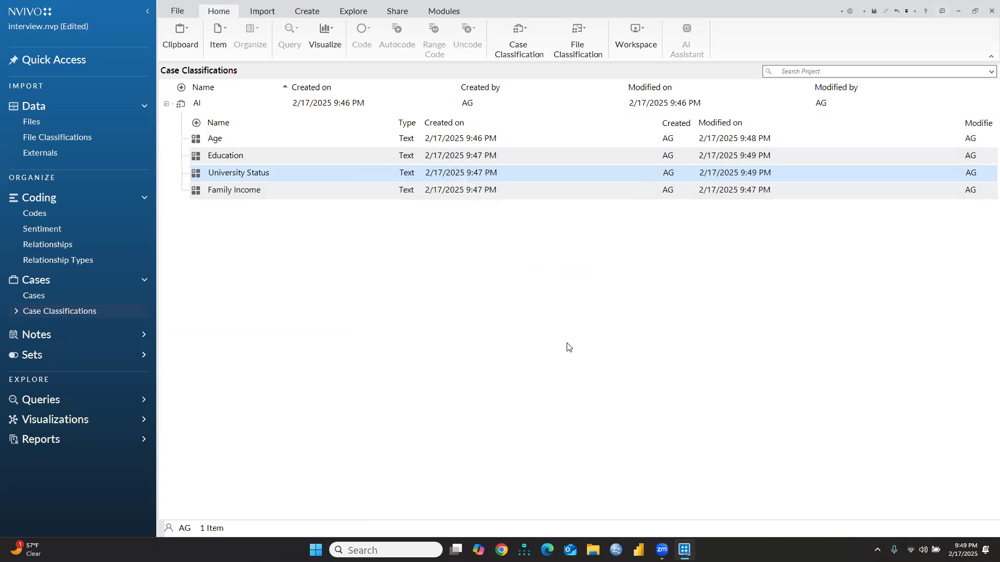
left_click(218, 193)
double_click(218, 191)
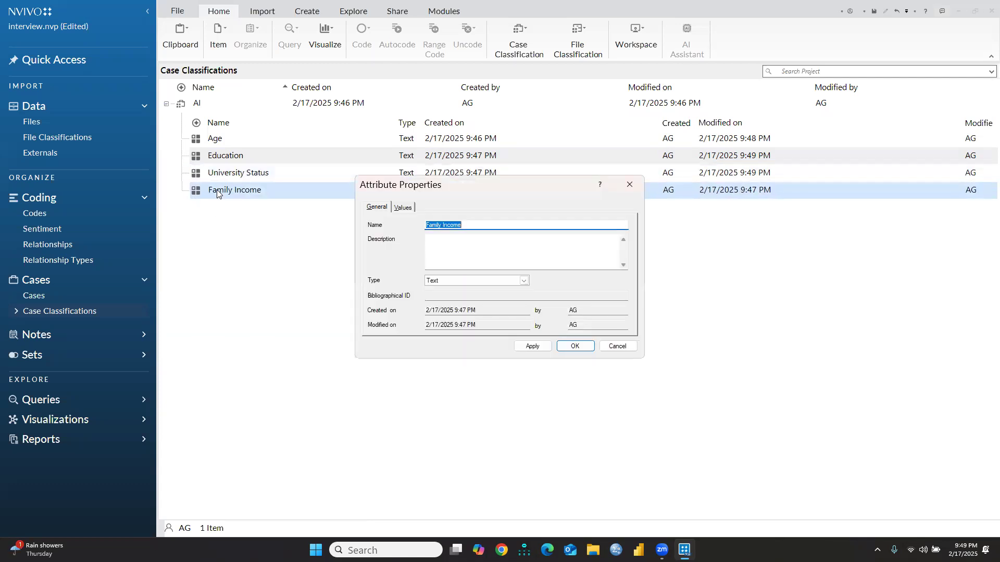
left_click(403, 208)
left_click(384, 327)
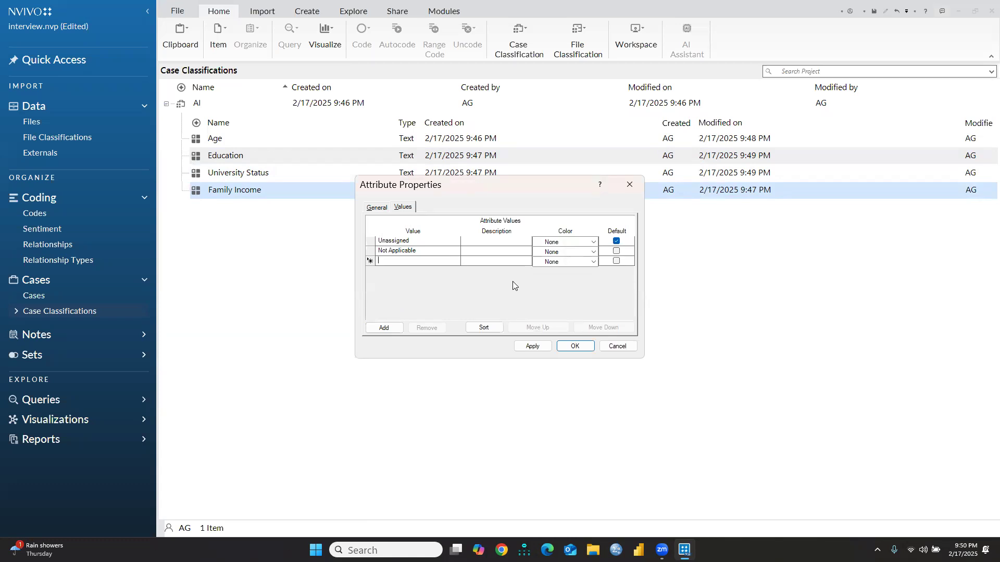
type("50000-80000")
left_click(387, 328)
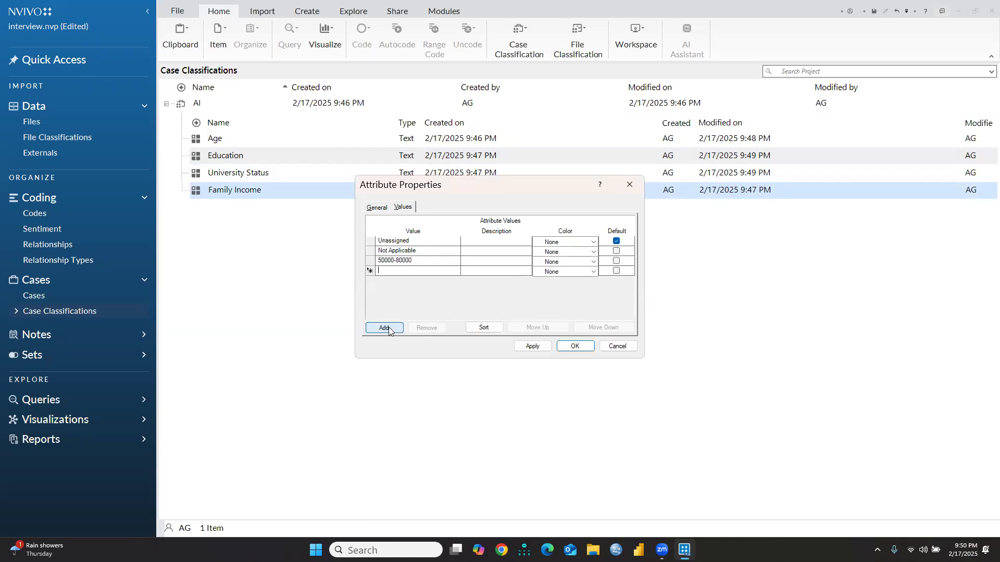
type("8000")
left_click(383, 328)
type("10000")
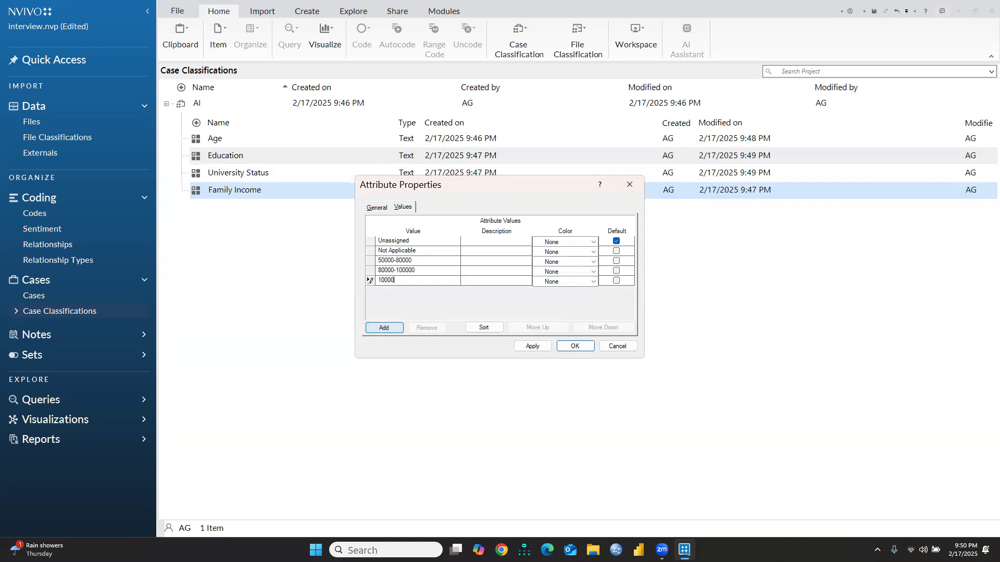
type("0-120000")
left_click(383, 328)
type("120000-")
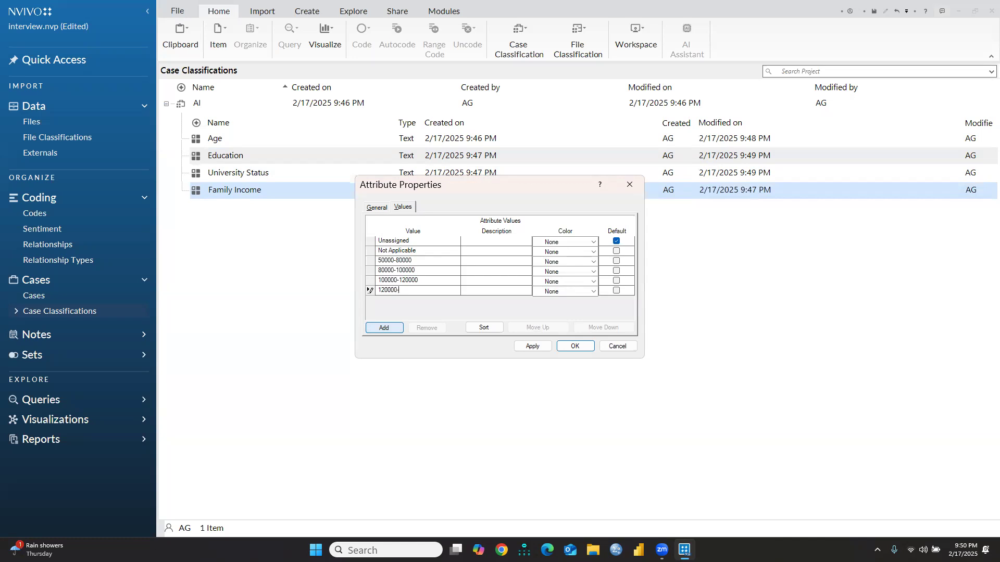
type("150000")
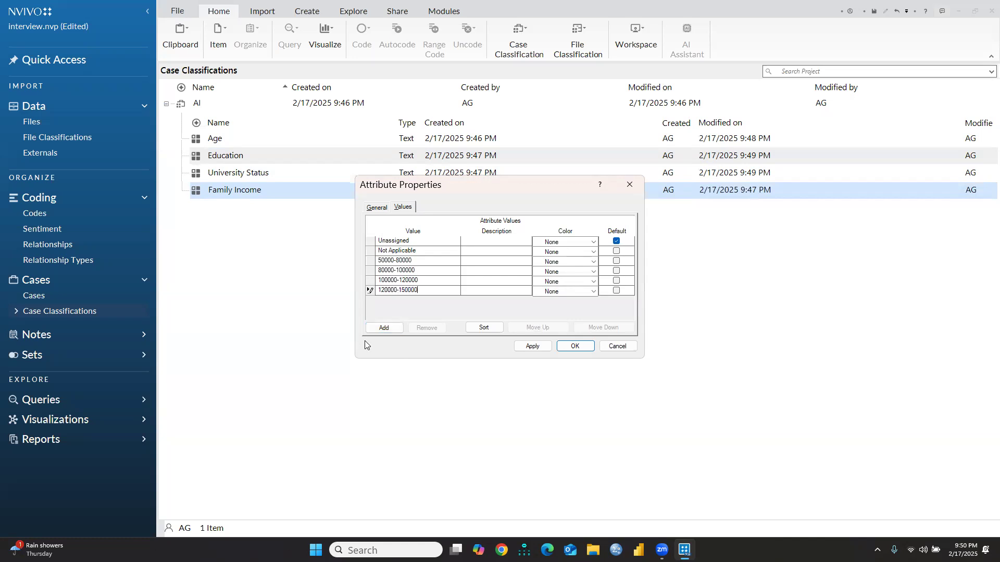
left_click(378, 330)
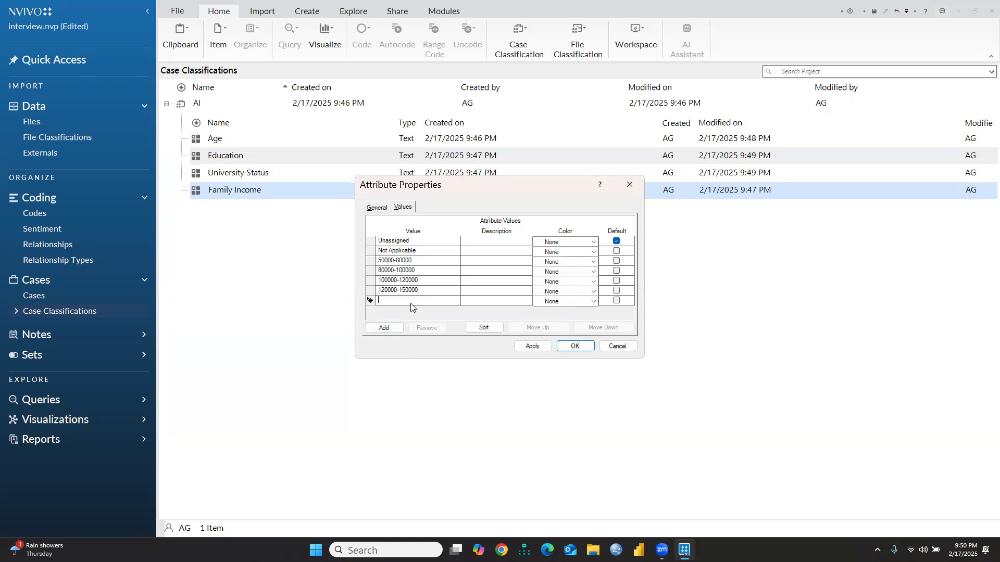
Step: Remove the blank value row from the Family Income attribute and save its values
left_click(371, 301)
left_click(425, 328)
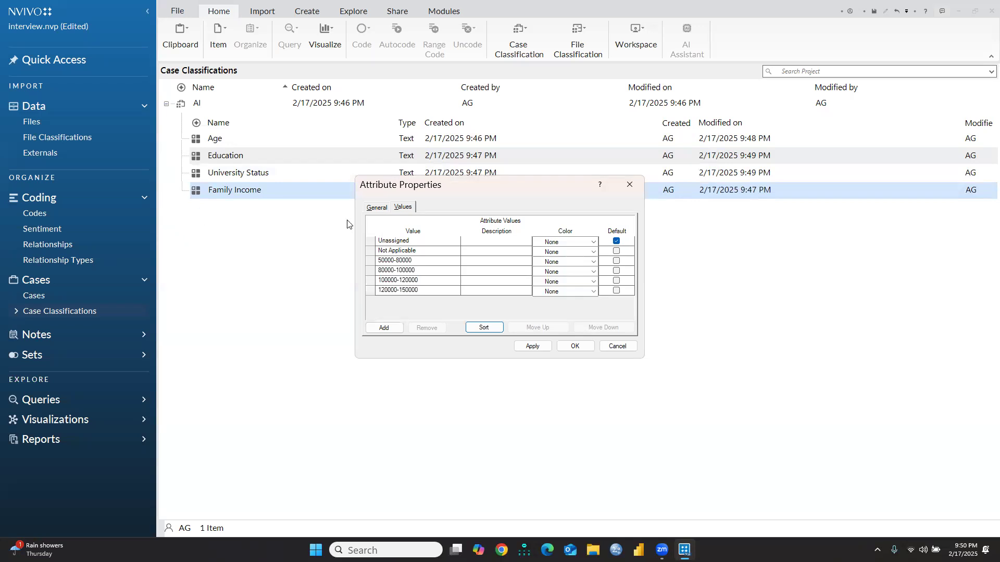
left_click(574, 347)
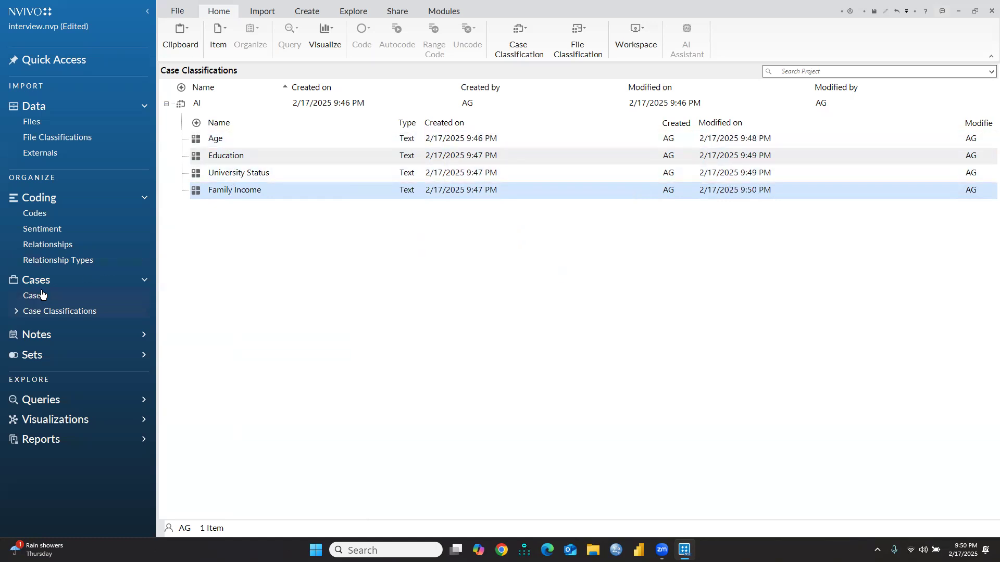
Step: Import all interview documents, R1 to R10, from the Data folder, creating a case for each file in the existing AI classification
left_click(263, 12)
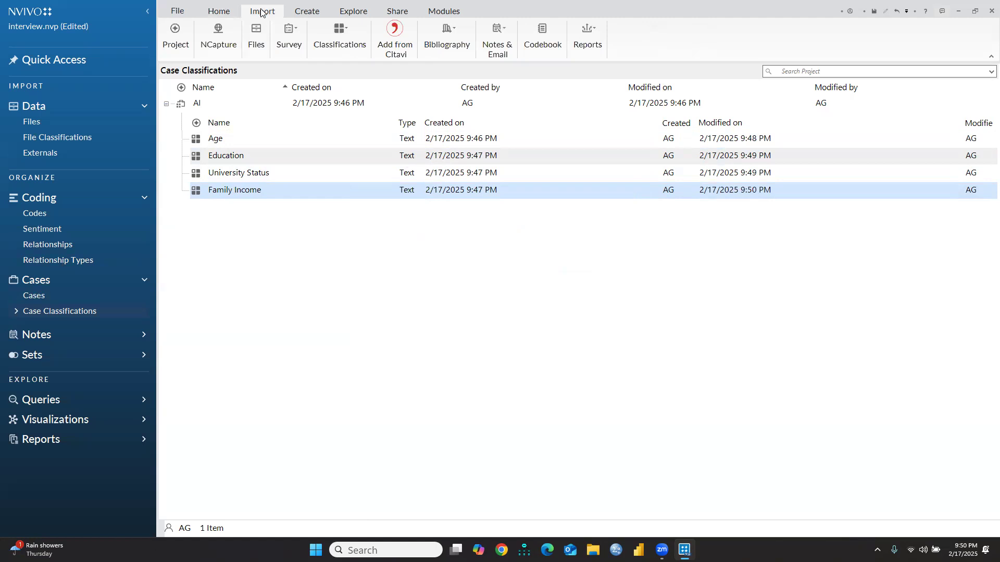
left_click(252, 42)
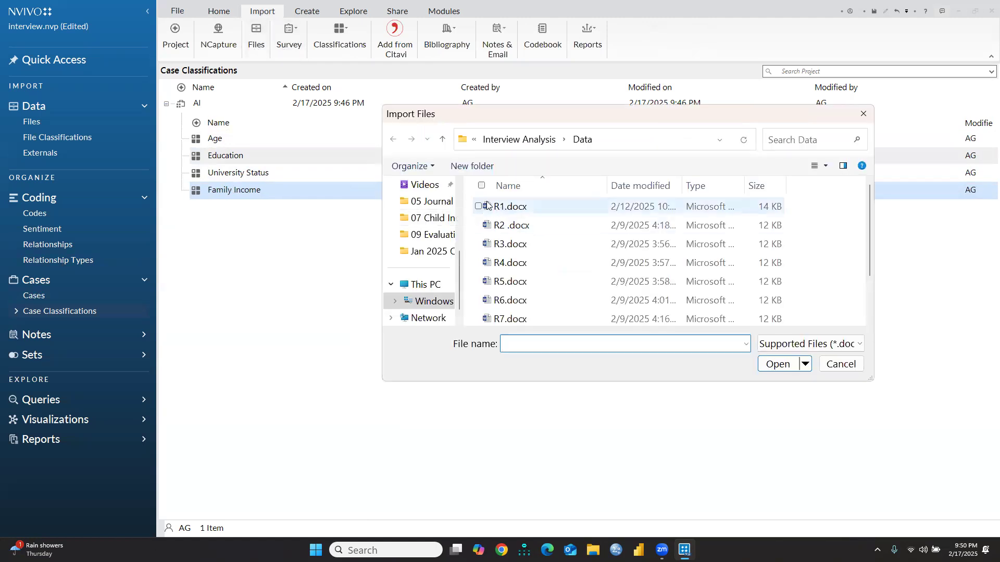
left_click(480, 186)
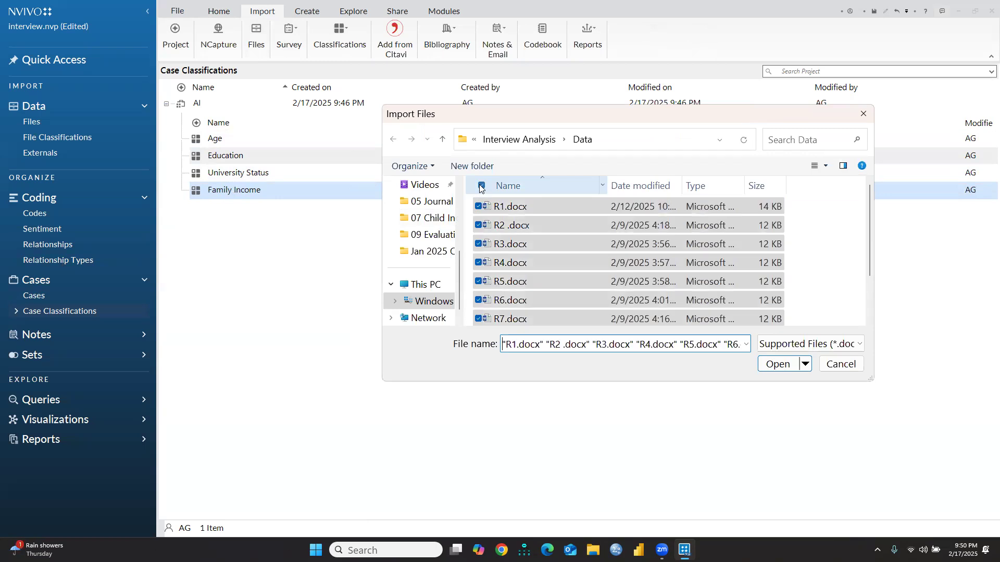
left_click(773, 365)
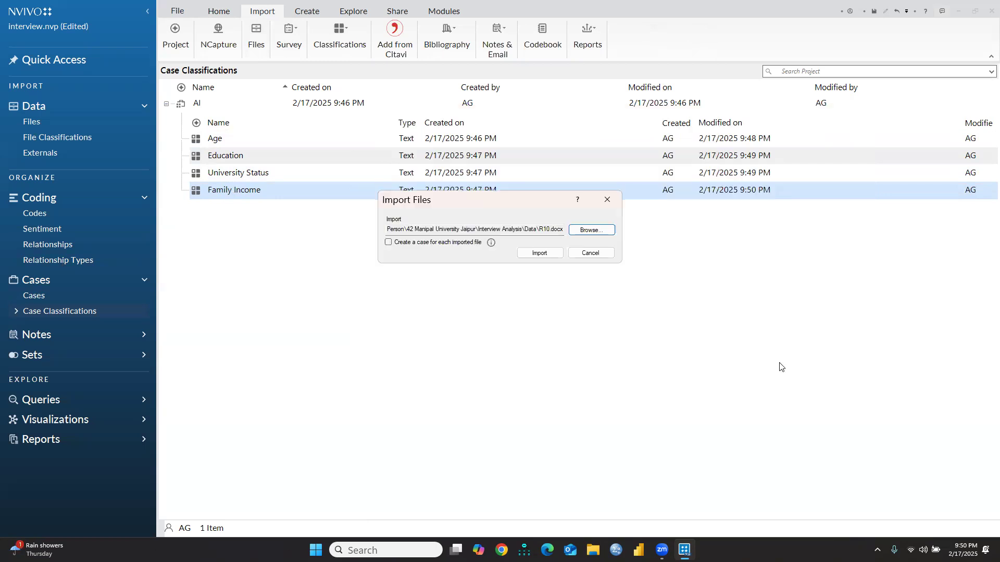
left_click(387, 245)
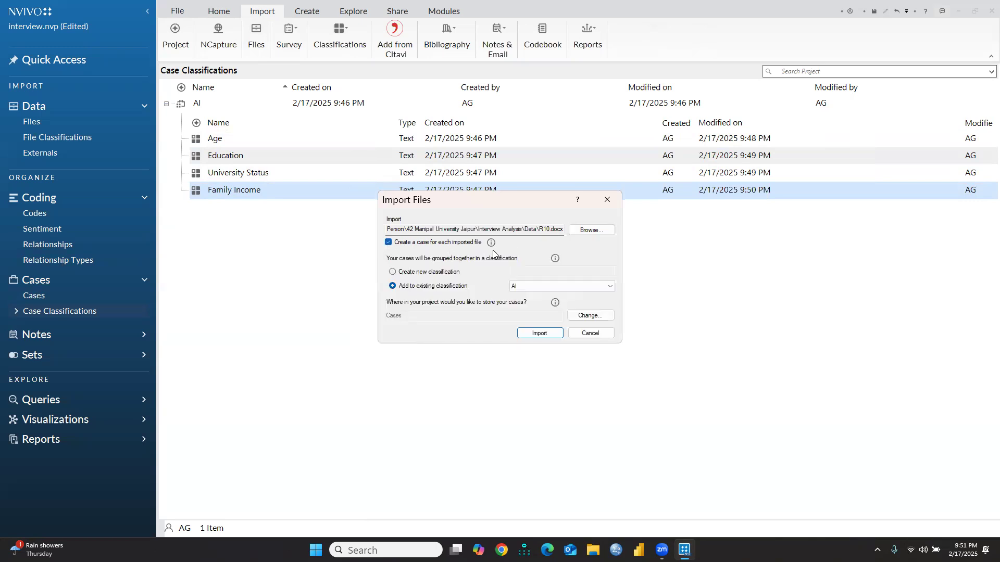
left_click(545, 335)
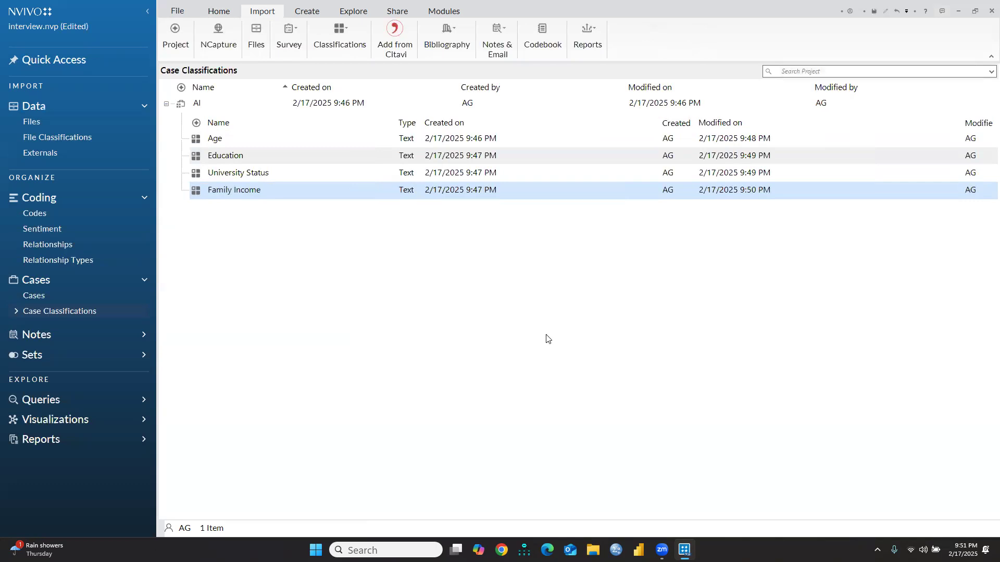
Step: Show the Cases list and examine the respondent details and interview answer in case R1, closing it when done
left_click(210, 139)
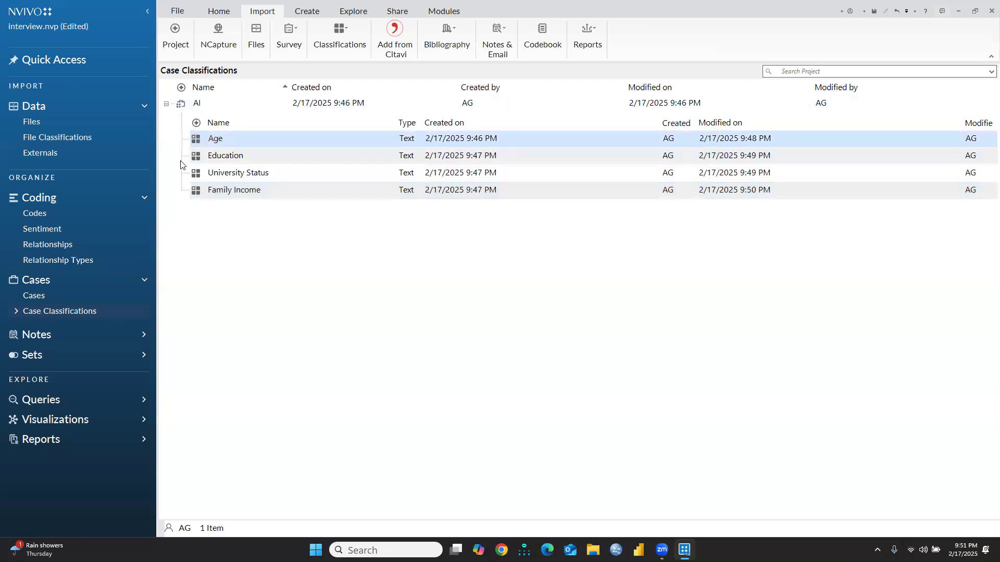
left_click(34, 296)
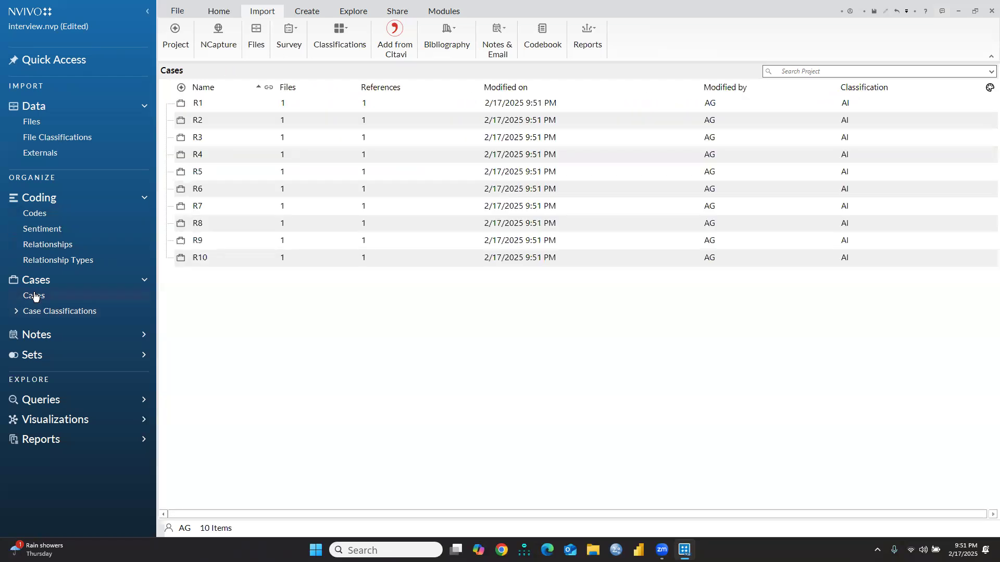
left_click(195, 104)
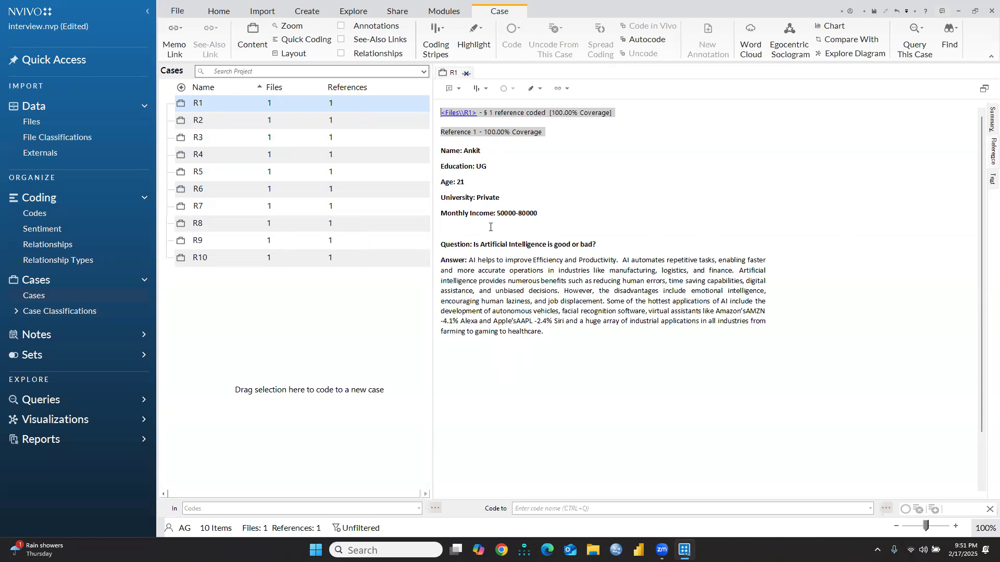
left_click(314, 316)
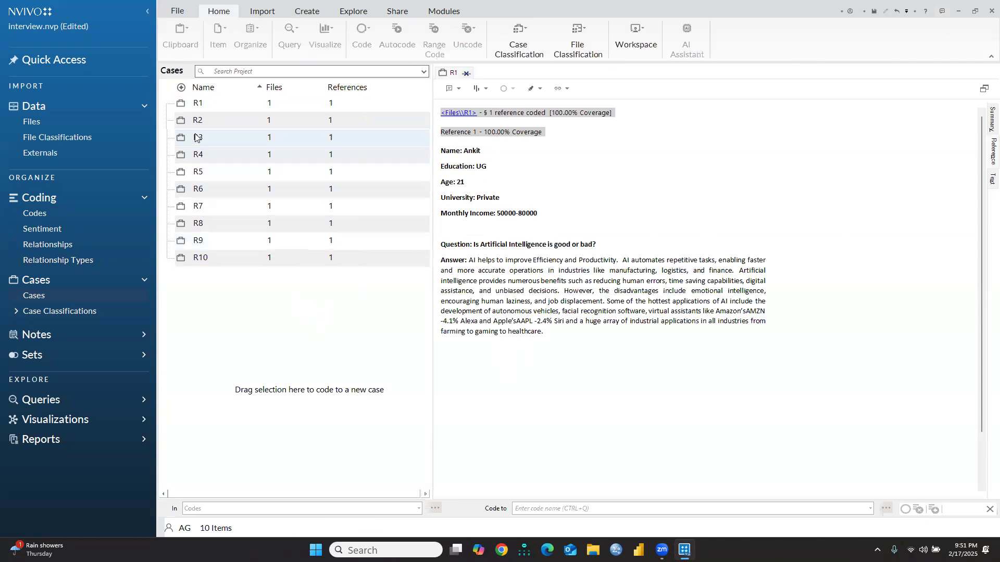
left_click(466, 73)
left_click(193, 103)
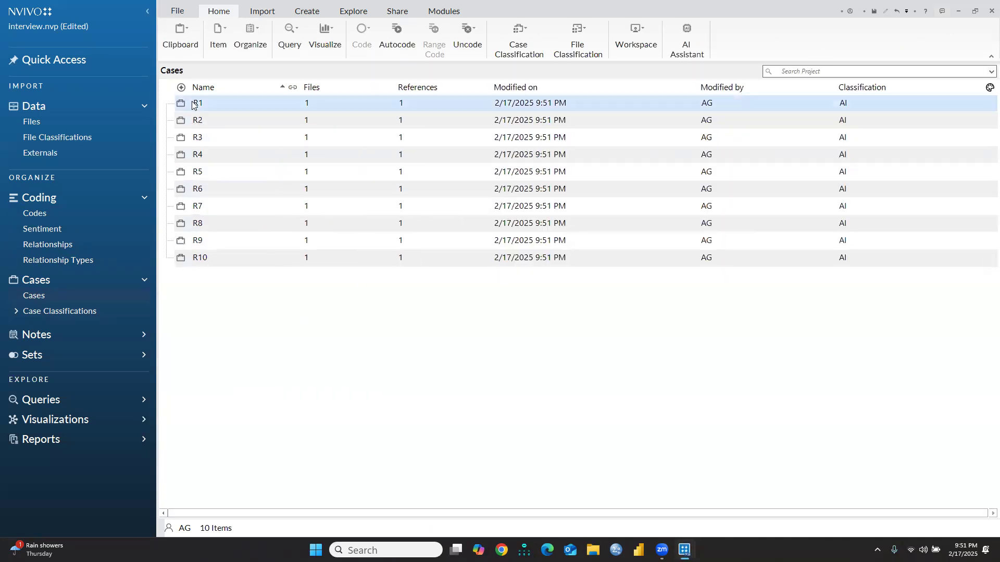
double_click(194, 104)
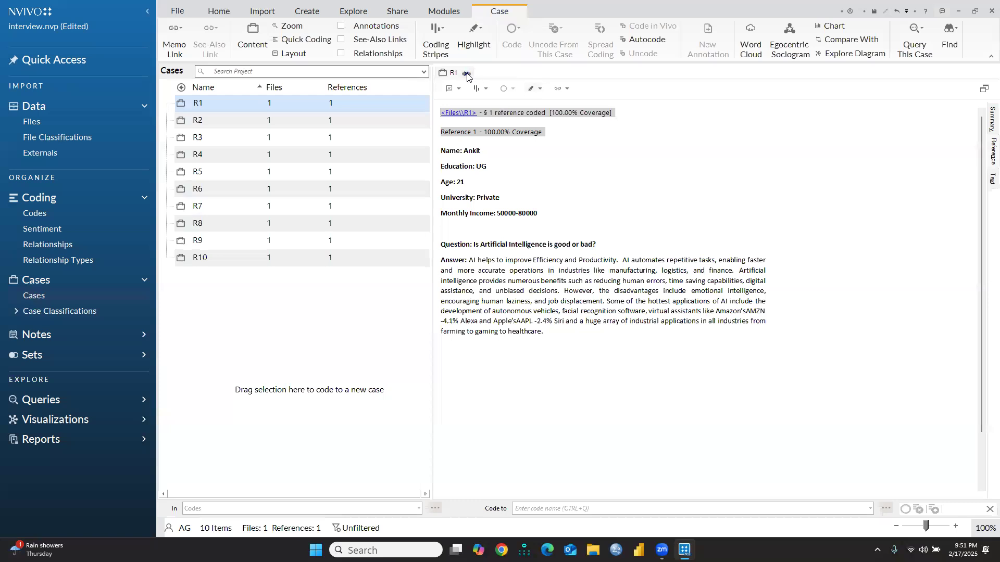
left_click(466, 76)
right_click(200, 103)
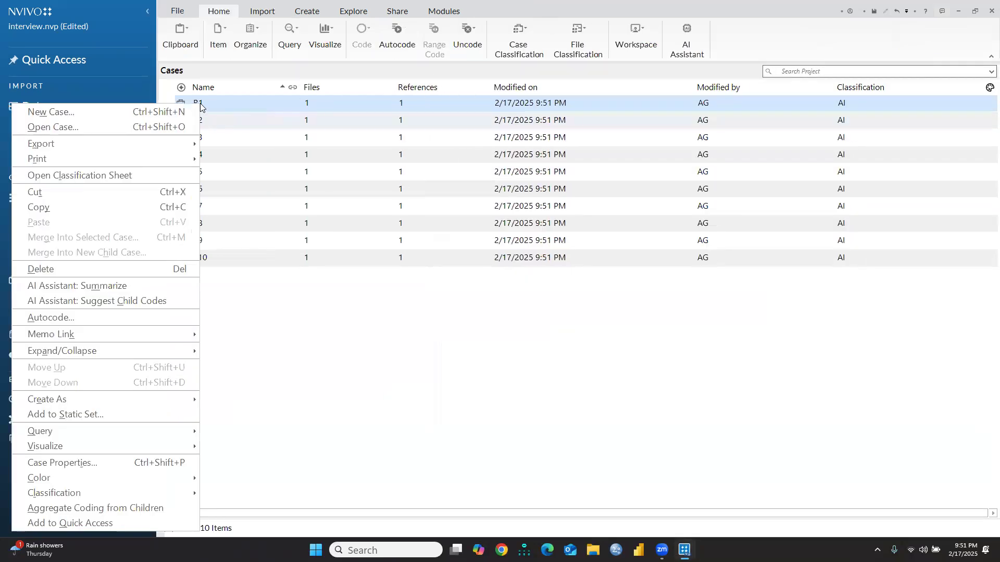
left_click(72, 464)
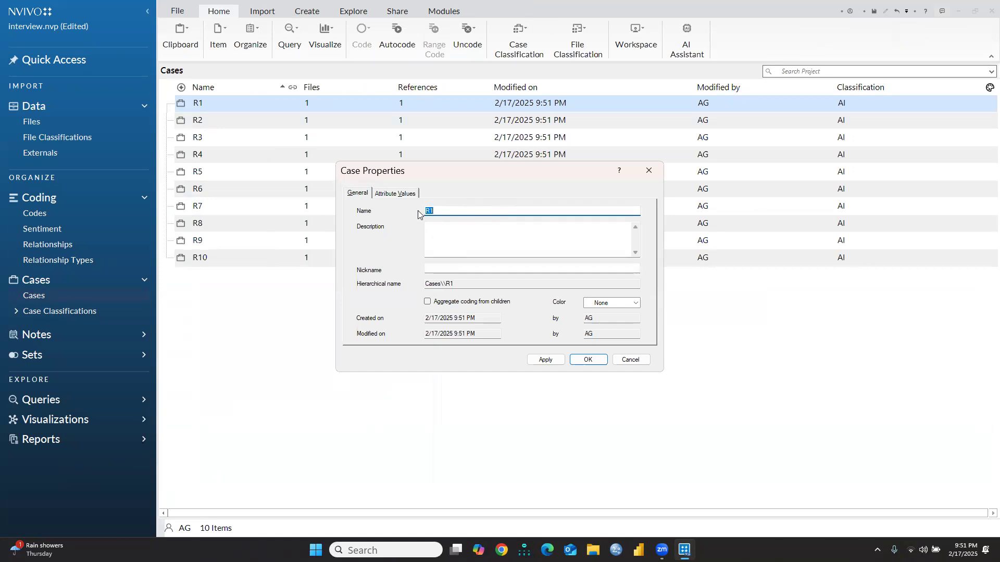
left_click(405, 197)
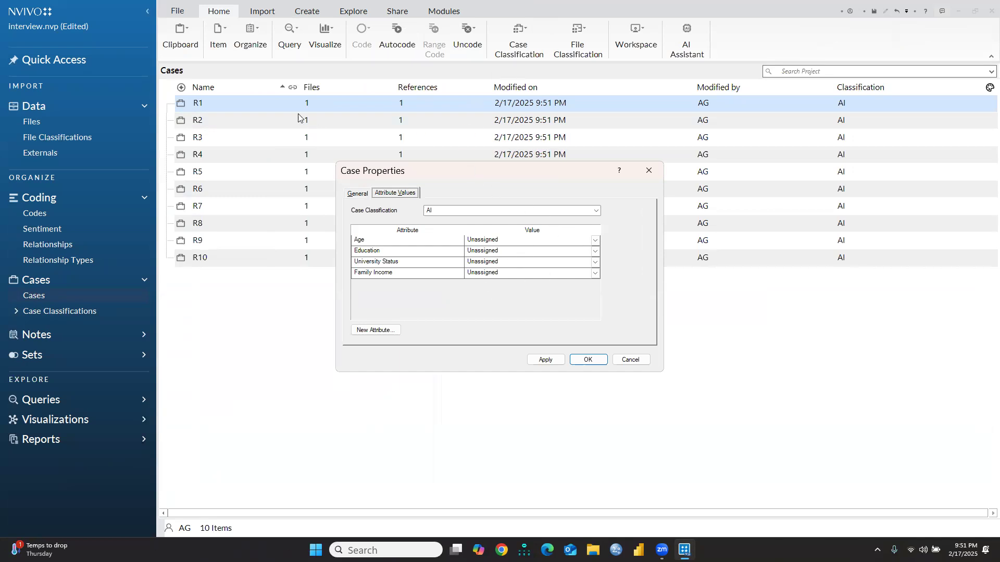
left_click_drag(544, 167, 275, 338)
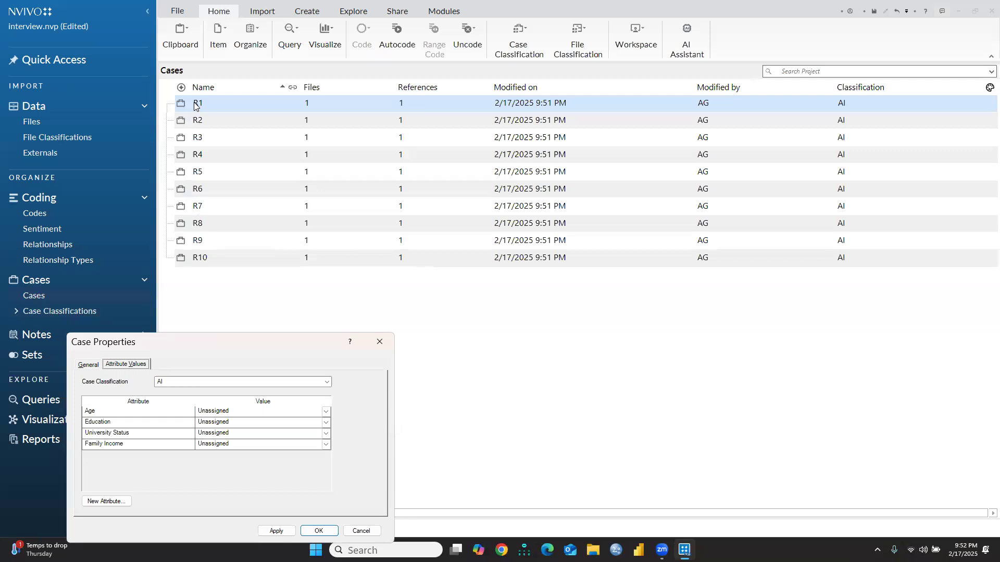
left_click(377, 340)
Step: Open the R1 interview beside a widened case list and bring up R1's attribute values without covering the respondent details
double_click(198, 103)
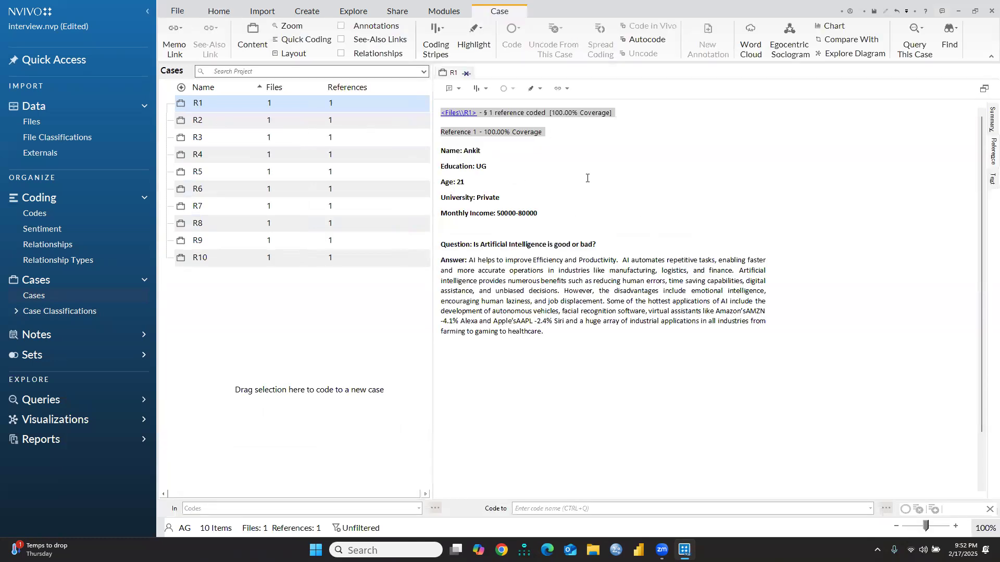
right_click(189, 105)
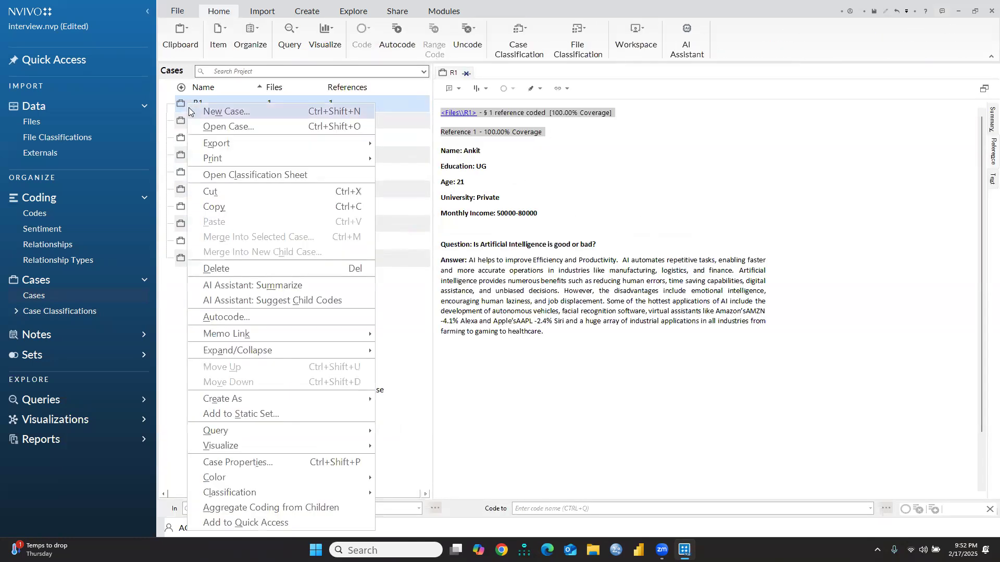
left_click(419, 342)
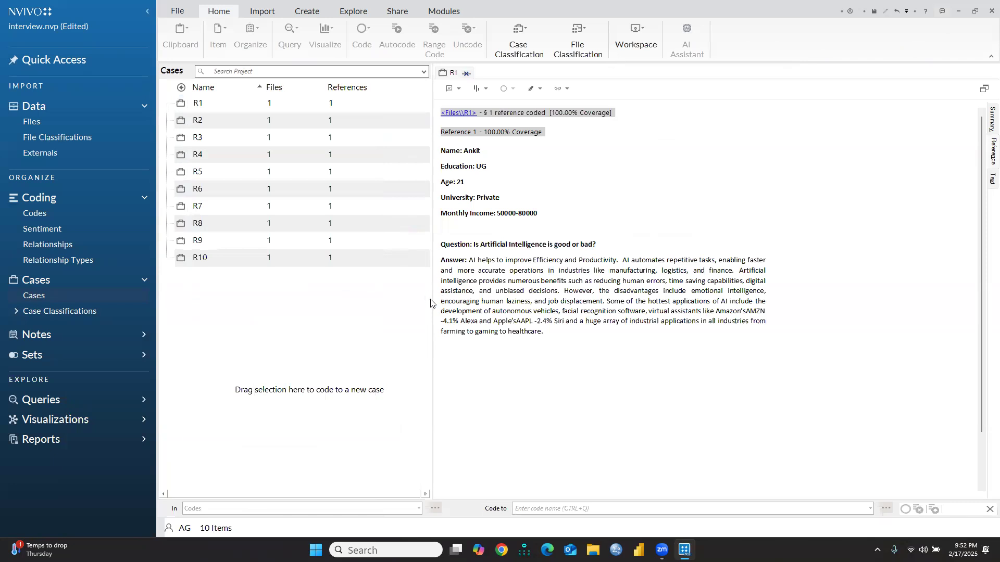
left_click_drag(430, 303, 562, 299)
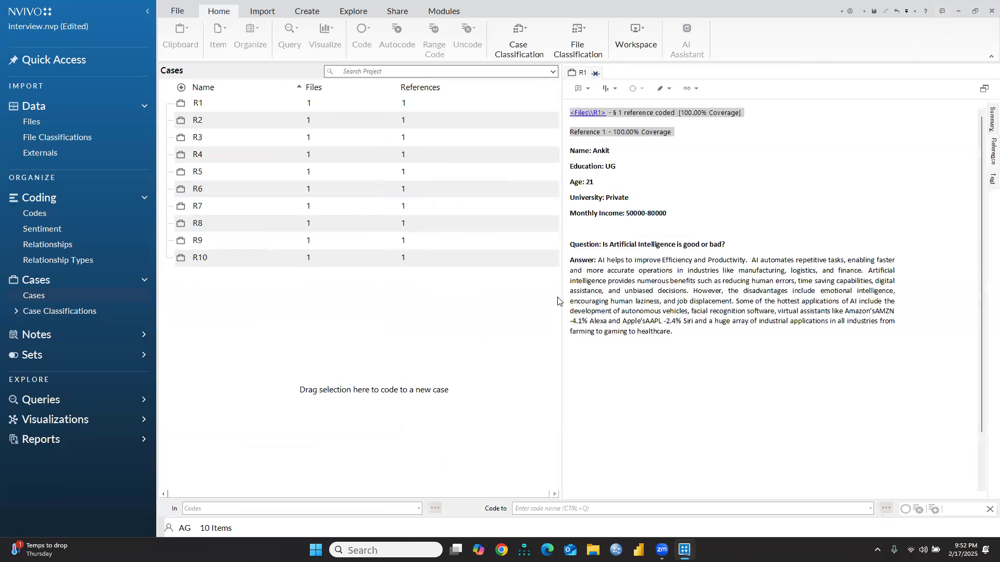
right_click(194, 111)
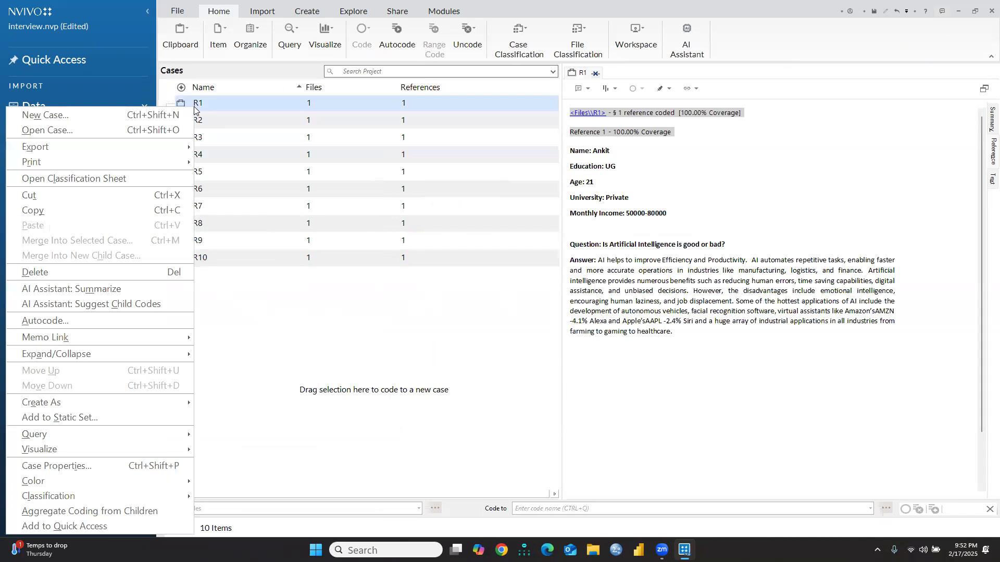
left_click(74, 467)
left_click(397, 195)
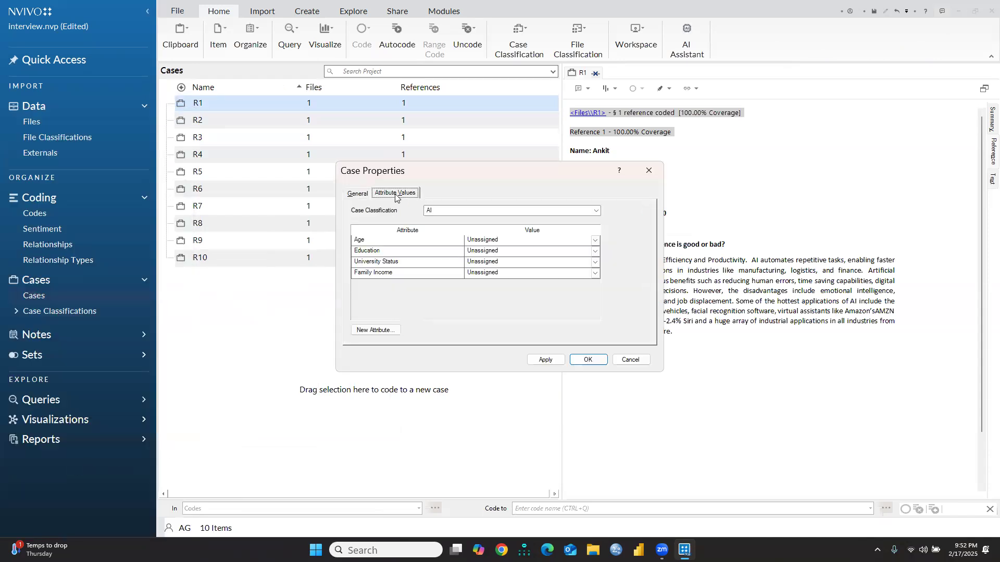
left_click_drag(577, 179, 367, 161)
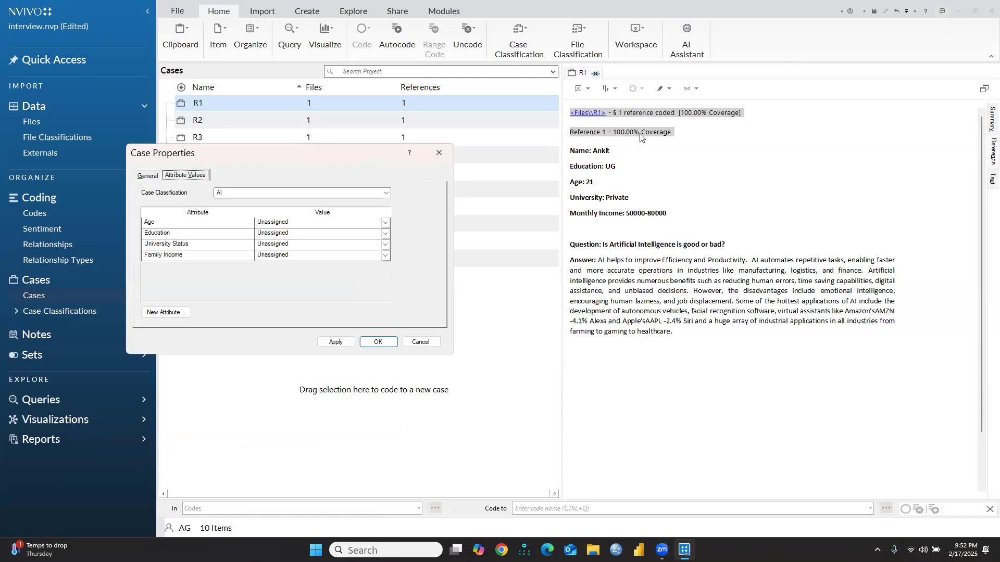
Step: Set case R1's Age attribute to 21 and its Education attribute to UG
left_click(385, 222)
left_click(268, 248)
left_click(385, 235)
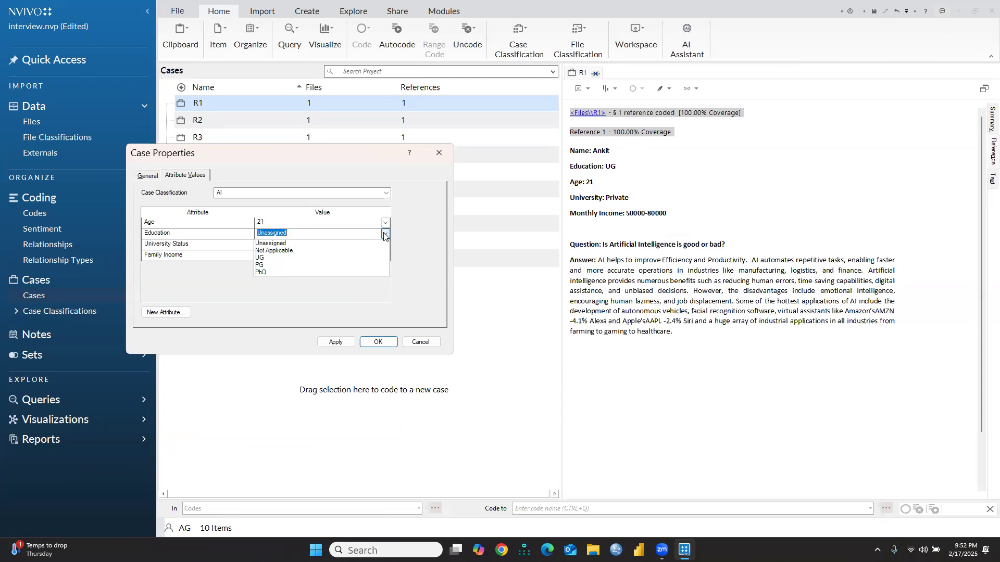
left_click(274, 265)
left_click(386, 234)
left_click(386, 247)
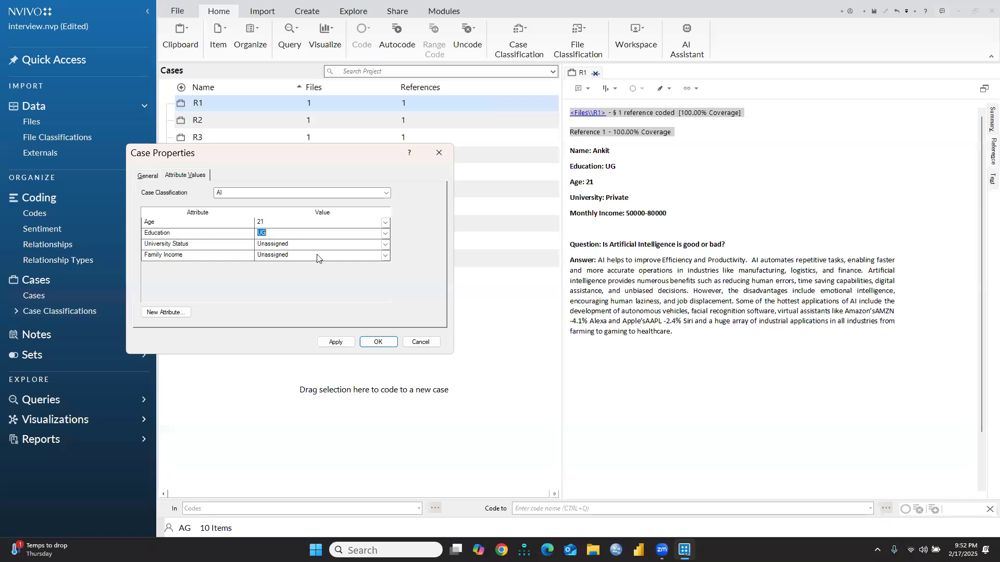
left_click(386, 245)
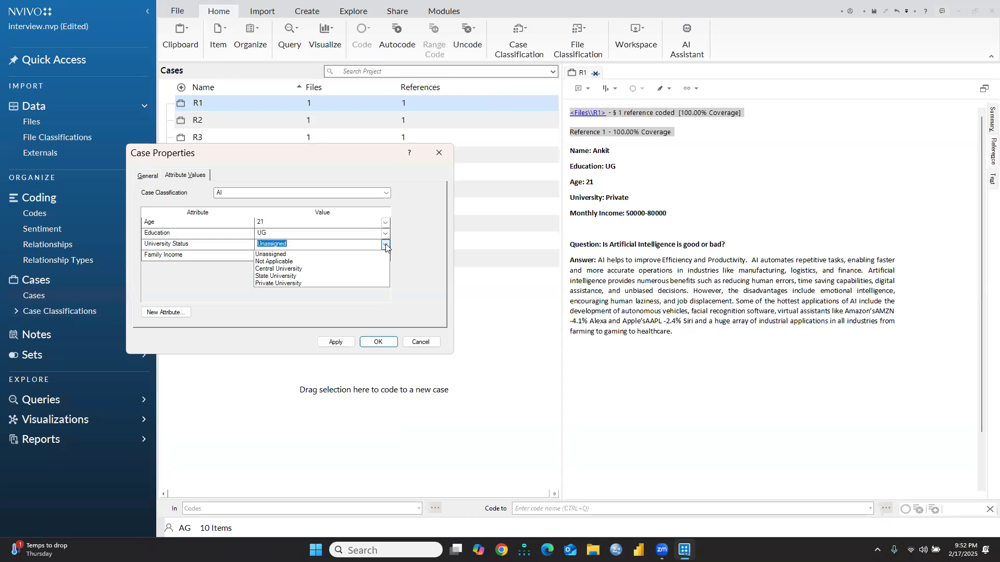
left_click(292, 284)
left_click(385, 256)
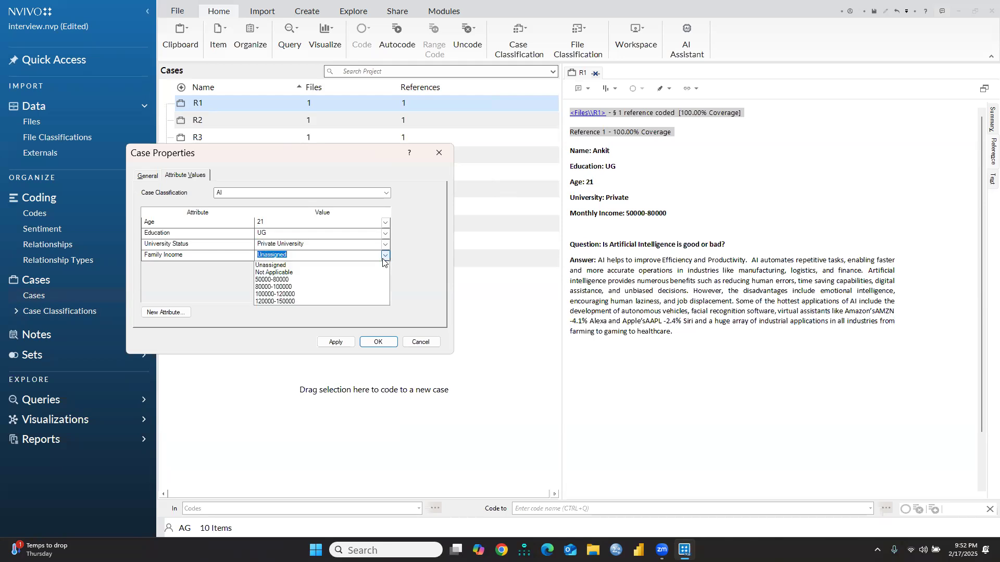
left_click(294, 280)
left_click(375, 341)
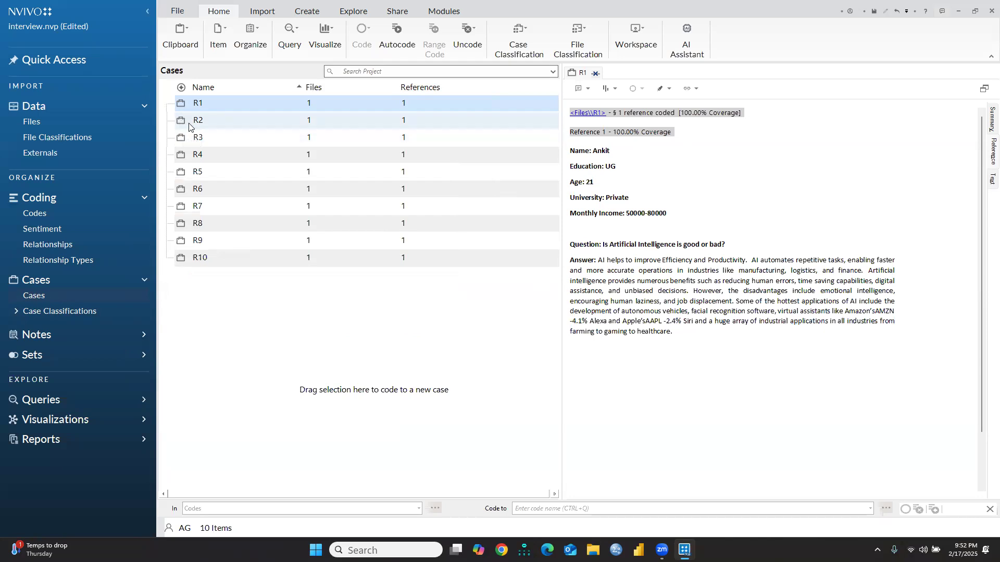
left_click(596, 72)
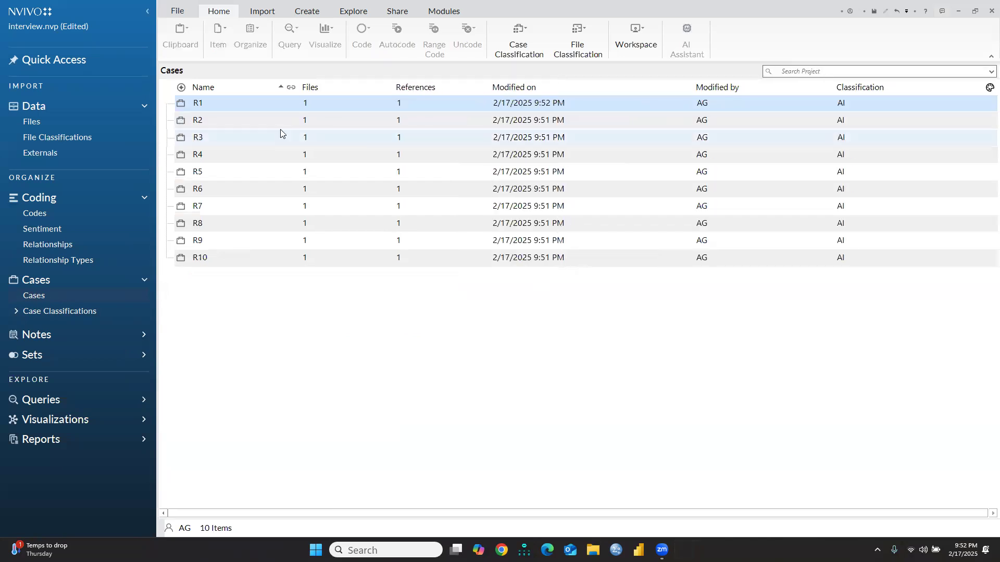
Step: Open the R2 interview and bring up case R2's attribute values without covering the respondent details
double_click(197, 124)
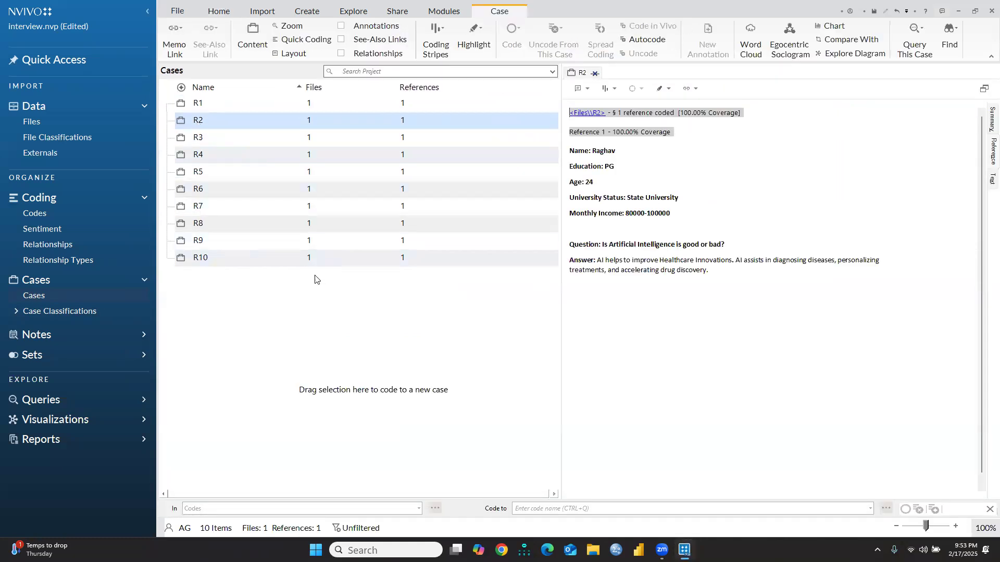
right_click(185, 122)
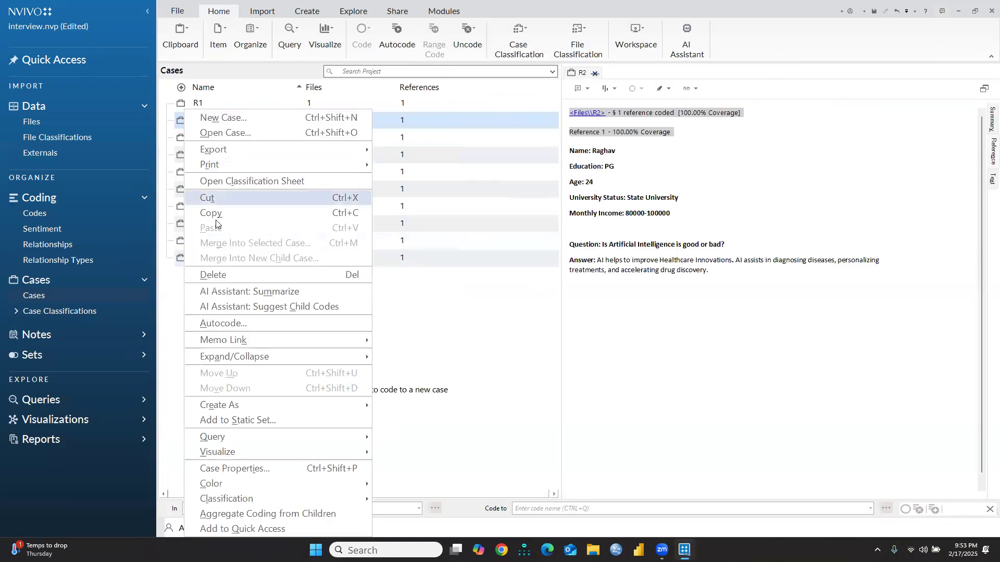
left_click(251, 469)
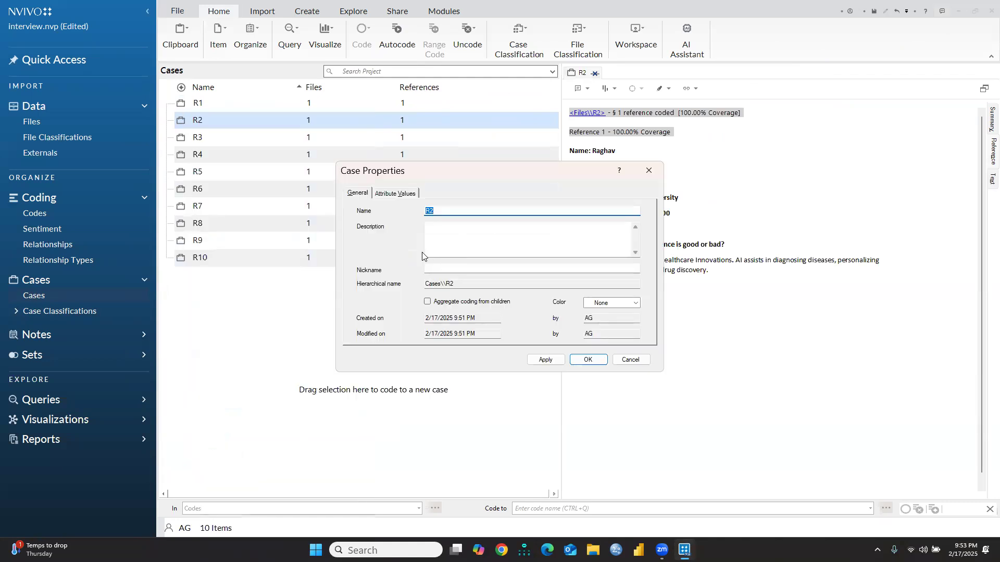
left_click(398, 194)
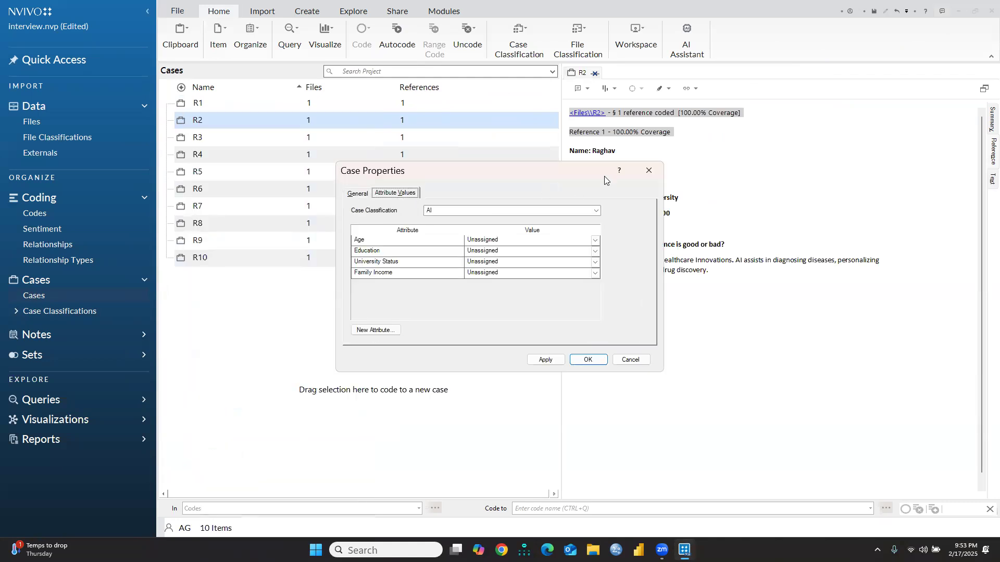
left_click_drag(572, 168, 358, 160)
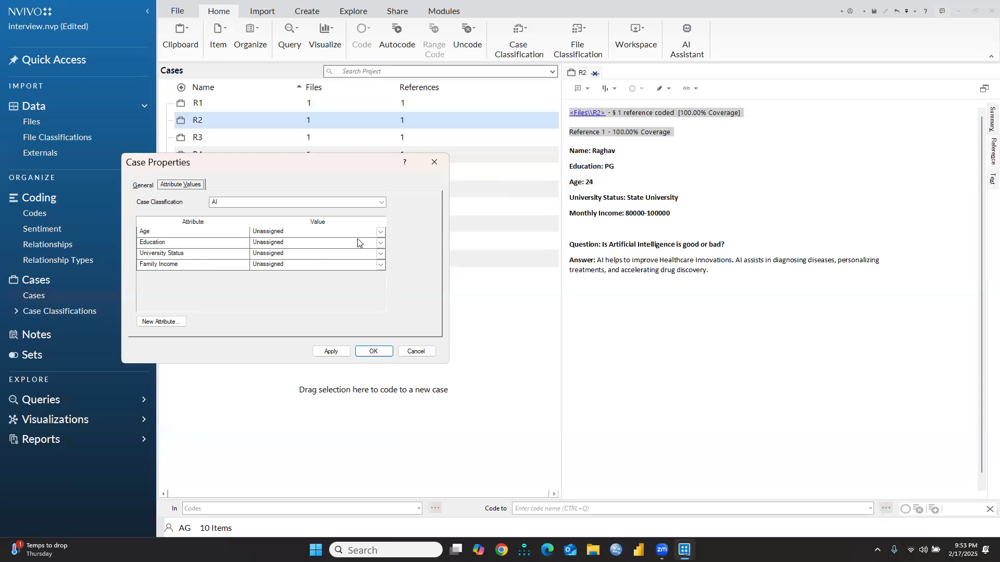
Step: Set case R2's Age attribute to 24 and its Education attribute to PG
left_click(381, 232)
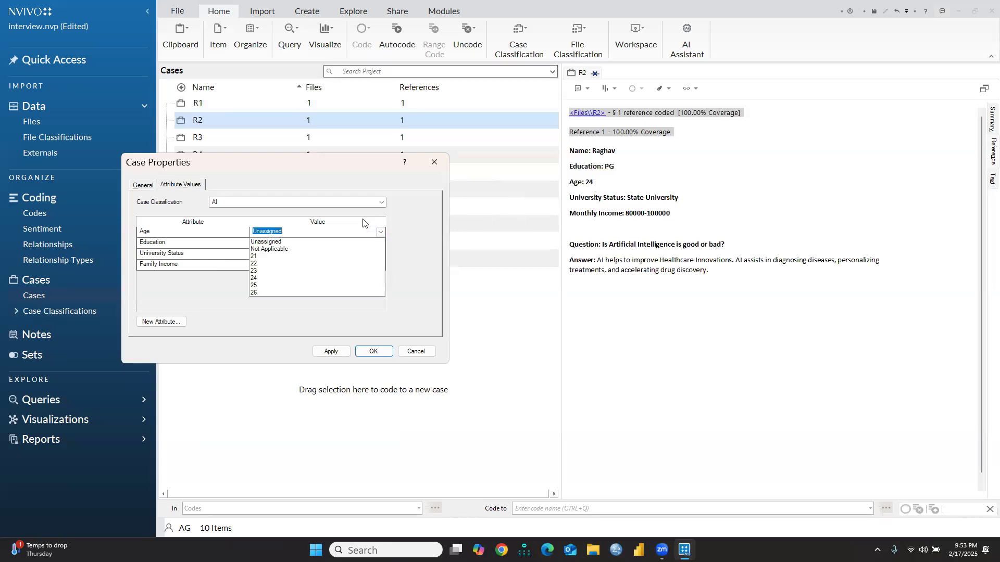
left_click(278, 279)
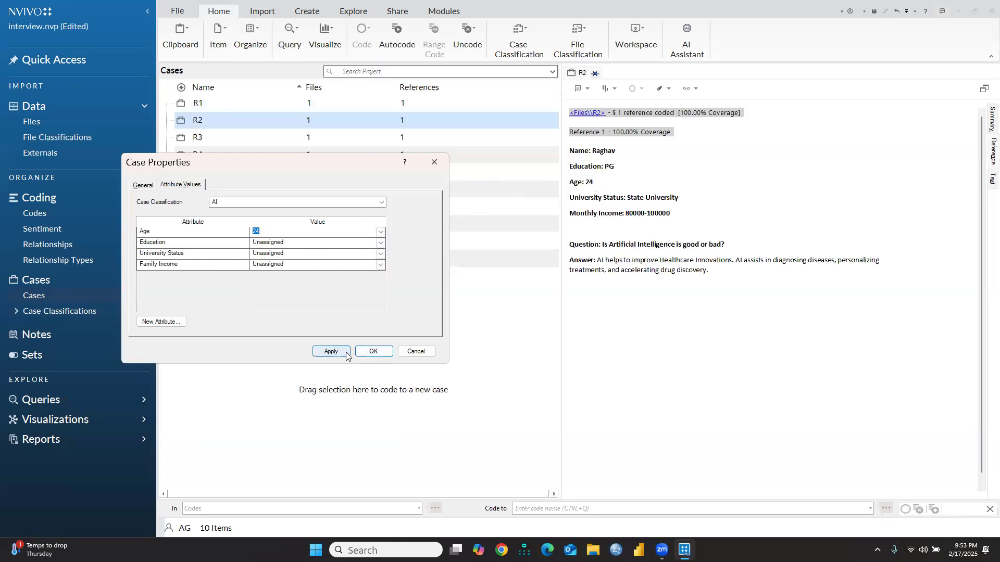
left_click(381, 242)
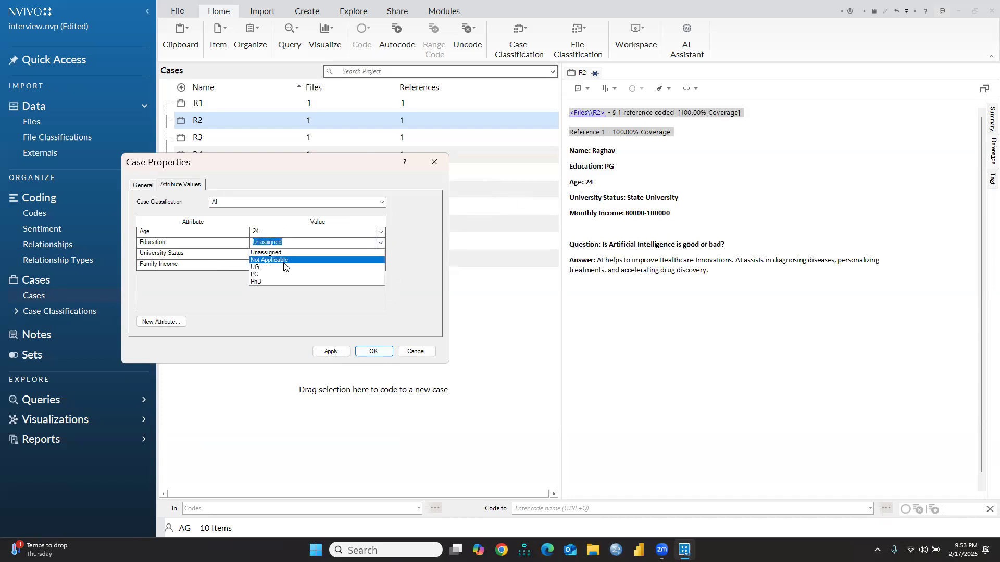
left_click(277, 274)
left_click(384, 254)
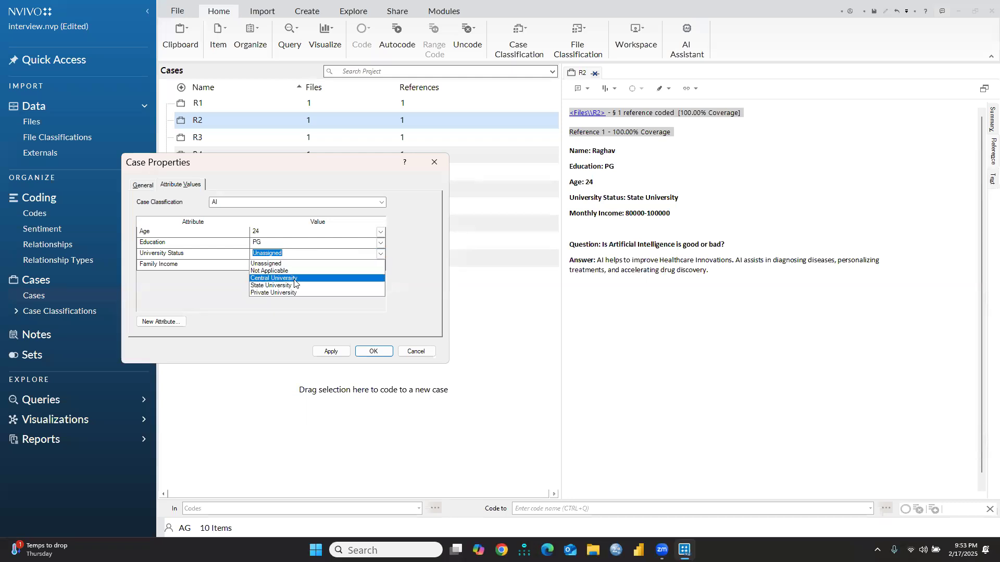
left_click(277, 285)
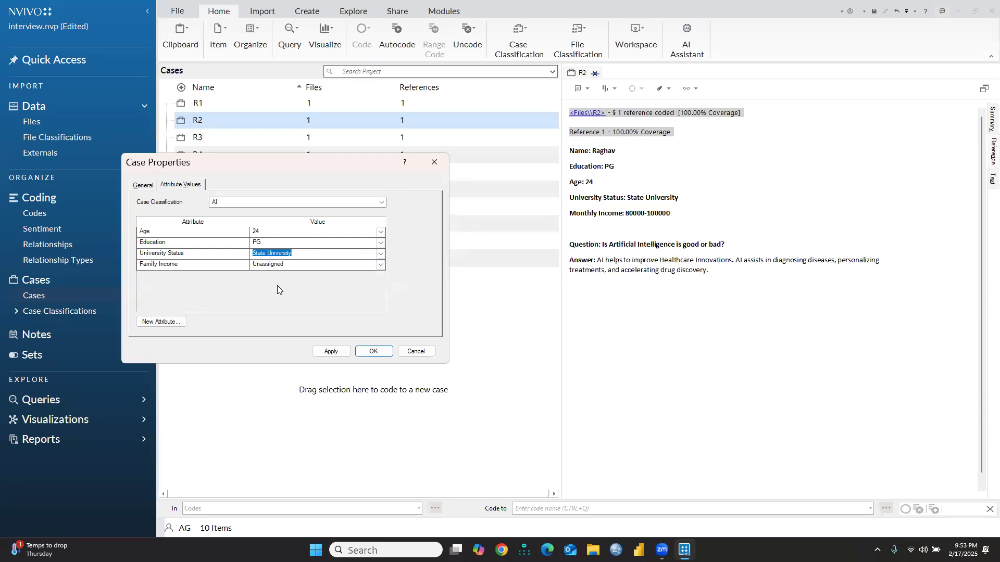
left_click(381, 265)
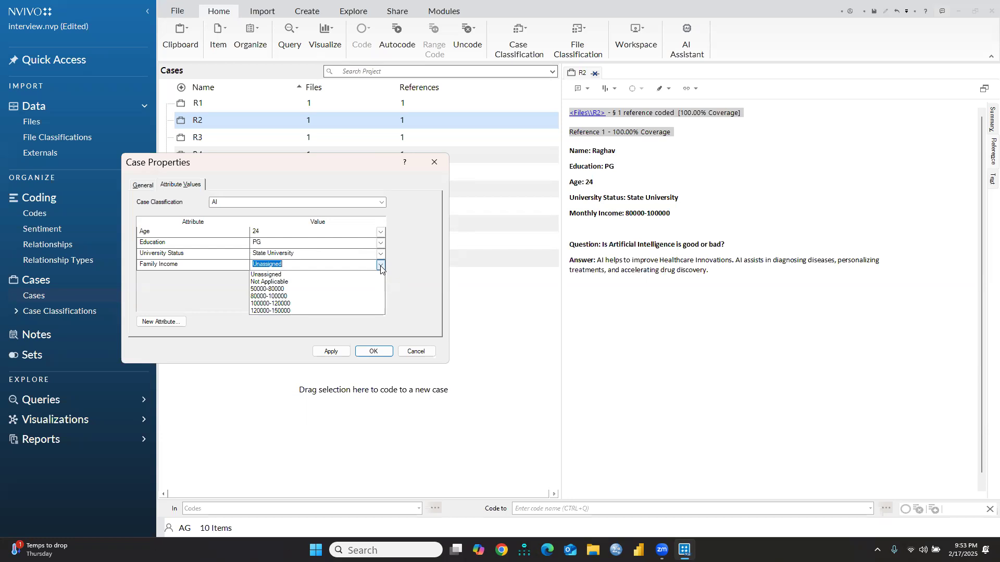
left_click(279, 294)
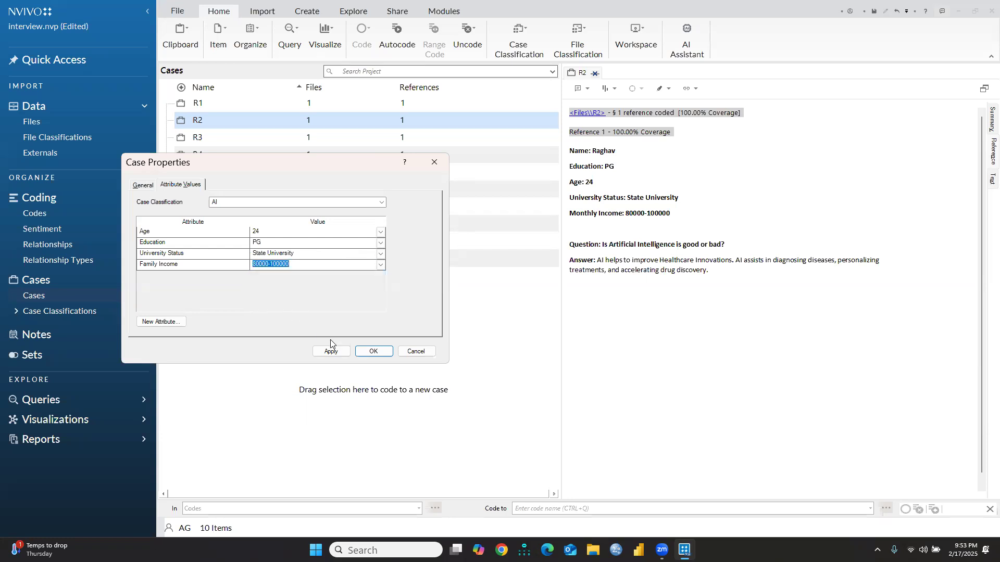
left_click(373, 352)
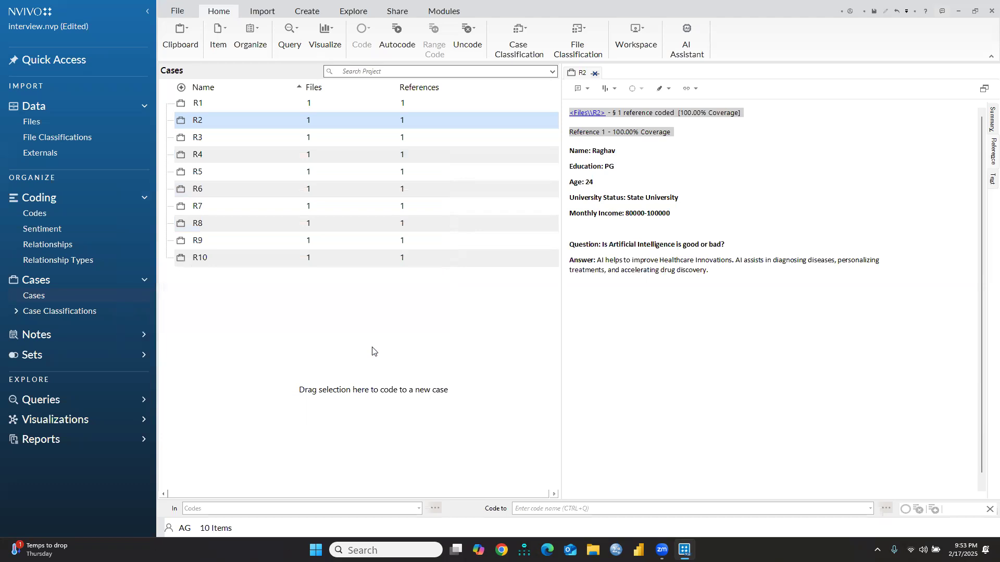